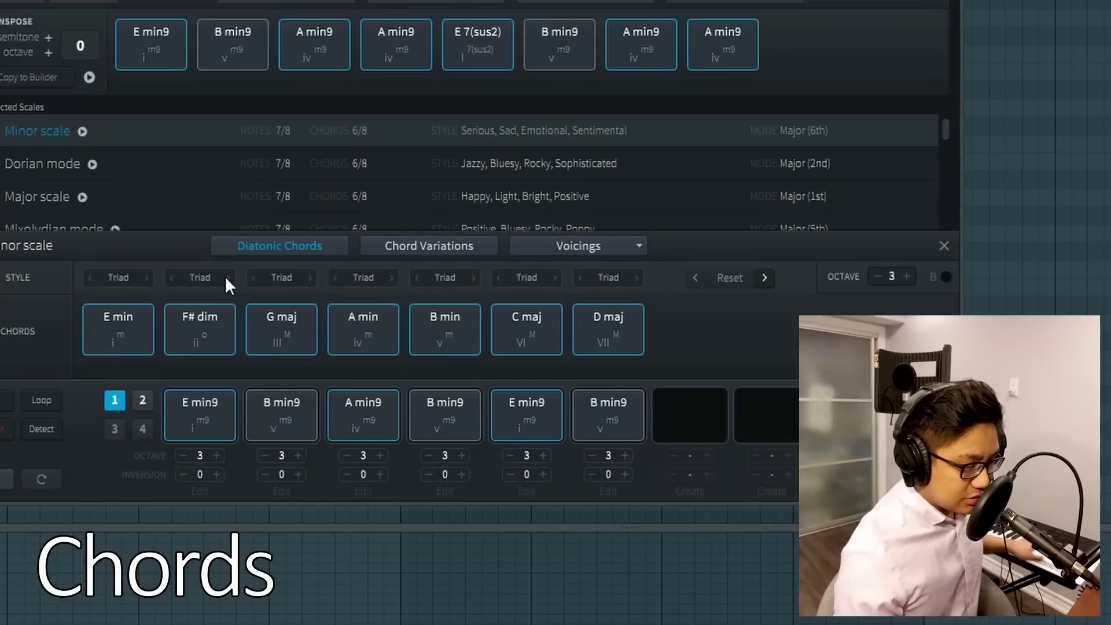
# - Fill the two empty progression slots with the C maj7 and D 6 chords from the chord variations
pyautogui.click(392, 249)
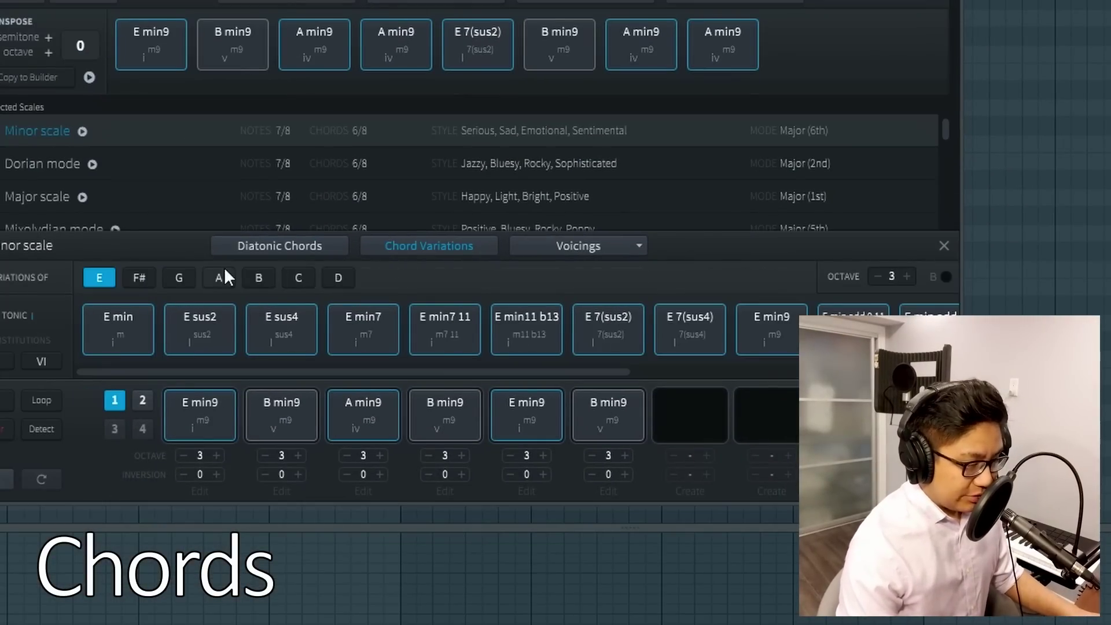
pyautogui.click(298, 278)
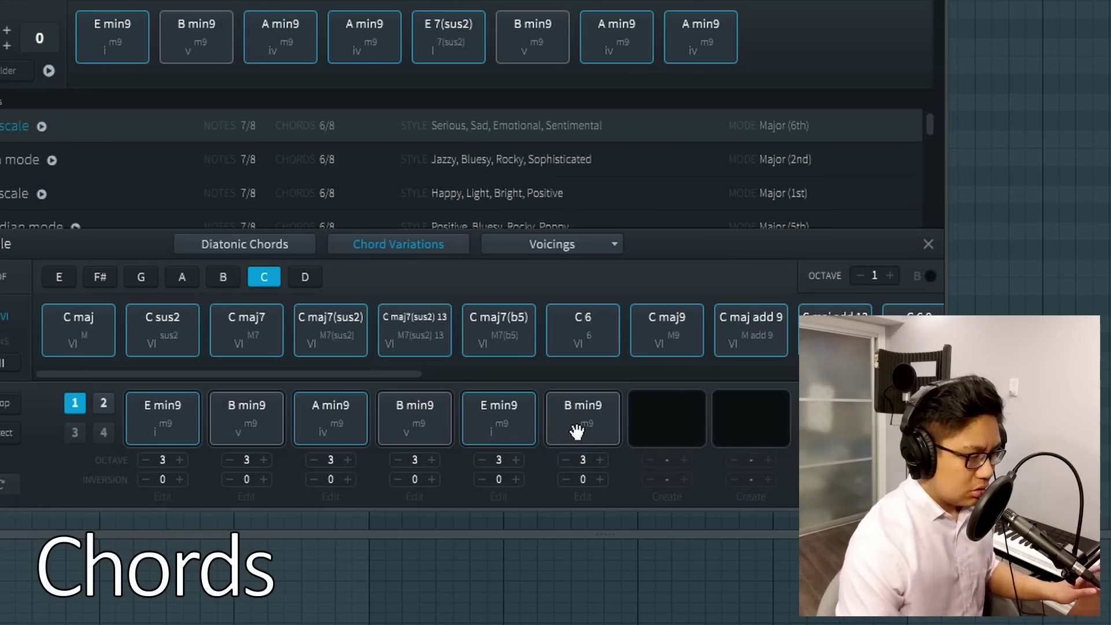
pyautogui.moveTo(240, 344); pyautogui.dragTo(666, 422)
pyautogui.click(305, 277)
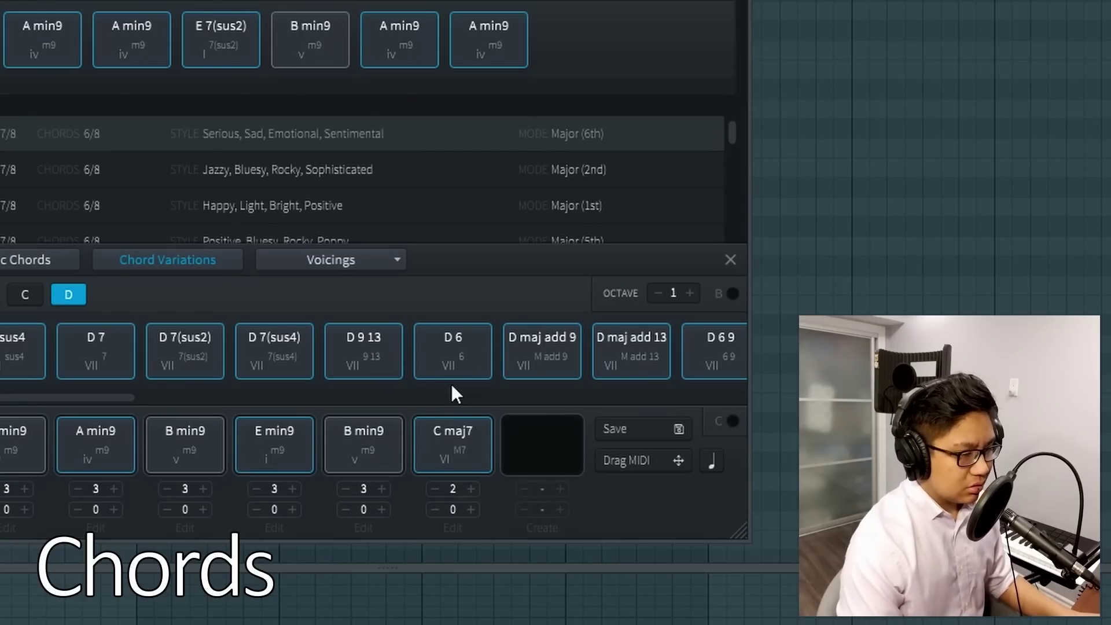
pyautogui.moveTo(520, 452); pyautogui.dragTo(527, 449)
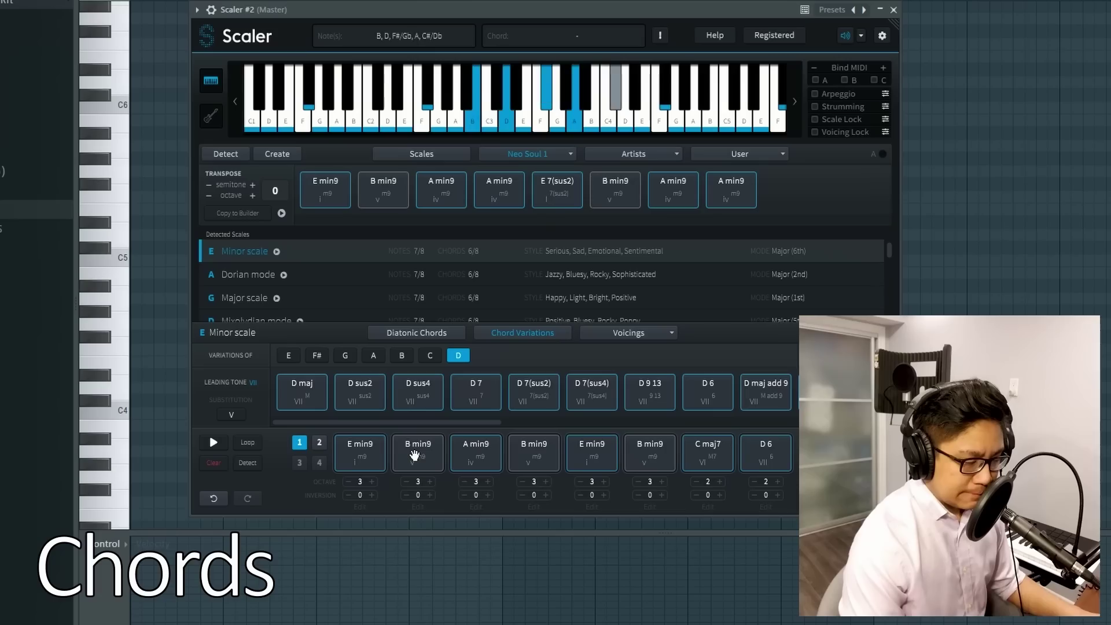
# - Remove the C#4 note from the second chord of the progression, apply the edit and audition the chords
pyautogui.click(418, 506)
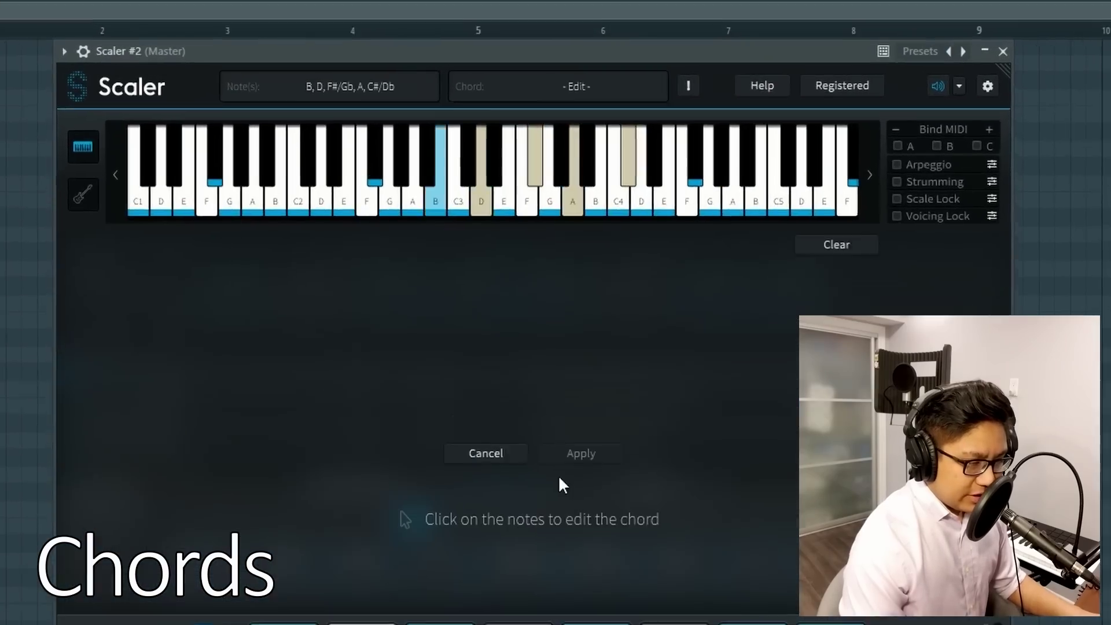
pyautogui.click(616, 87)
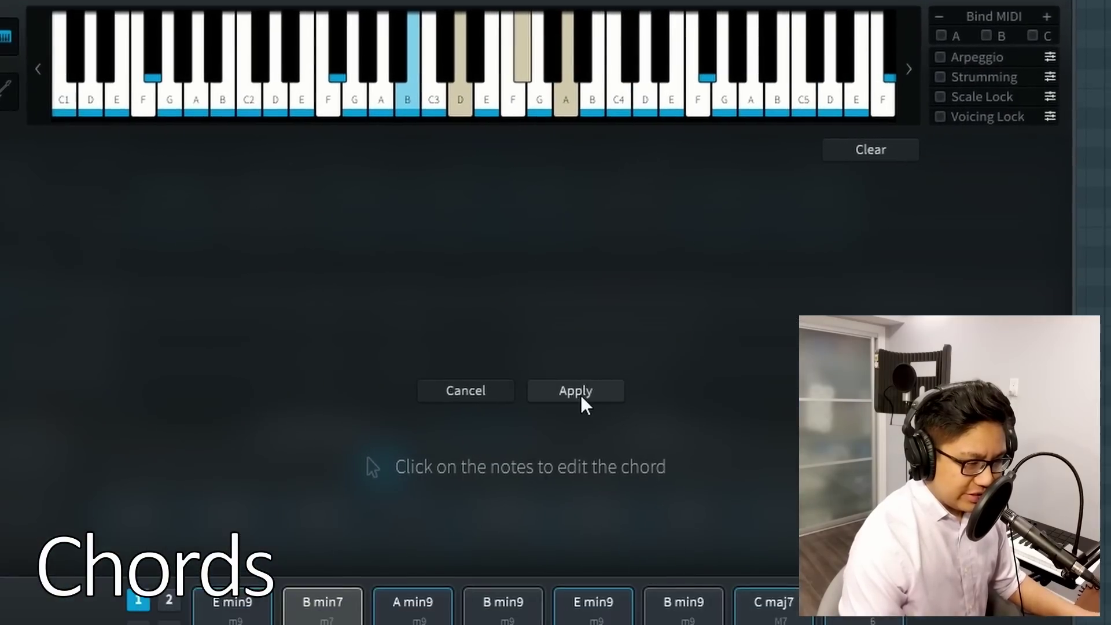
pyautogui.click(583, 542)
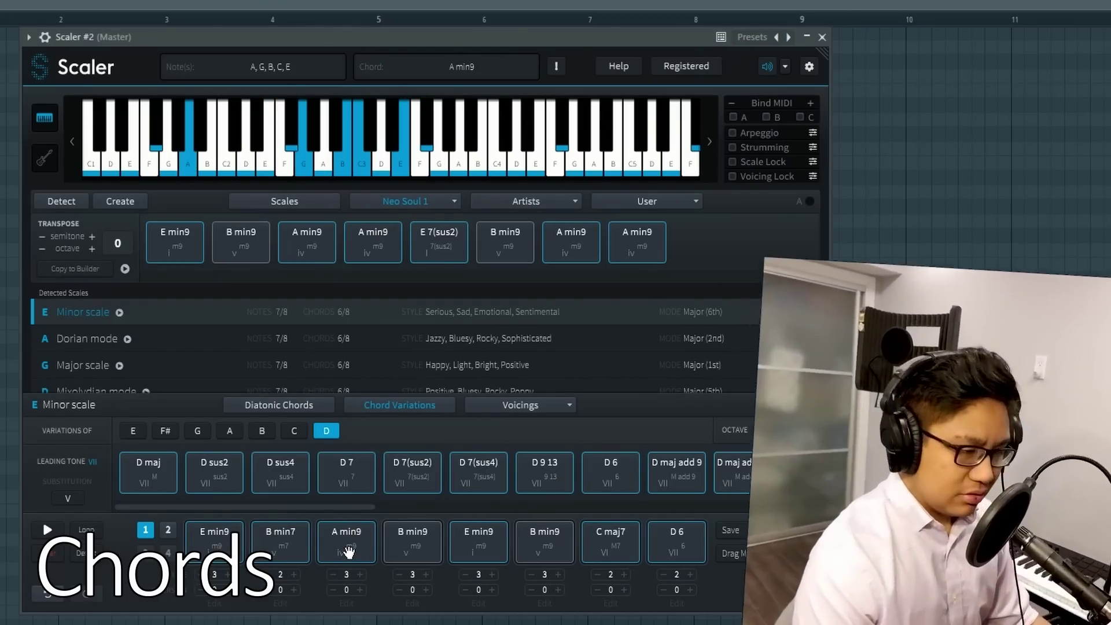
pyautogui.click(411, 552)
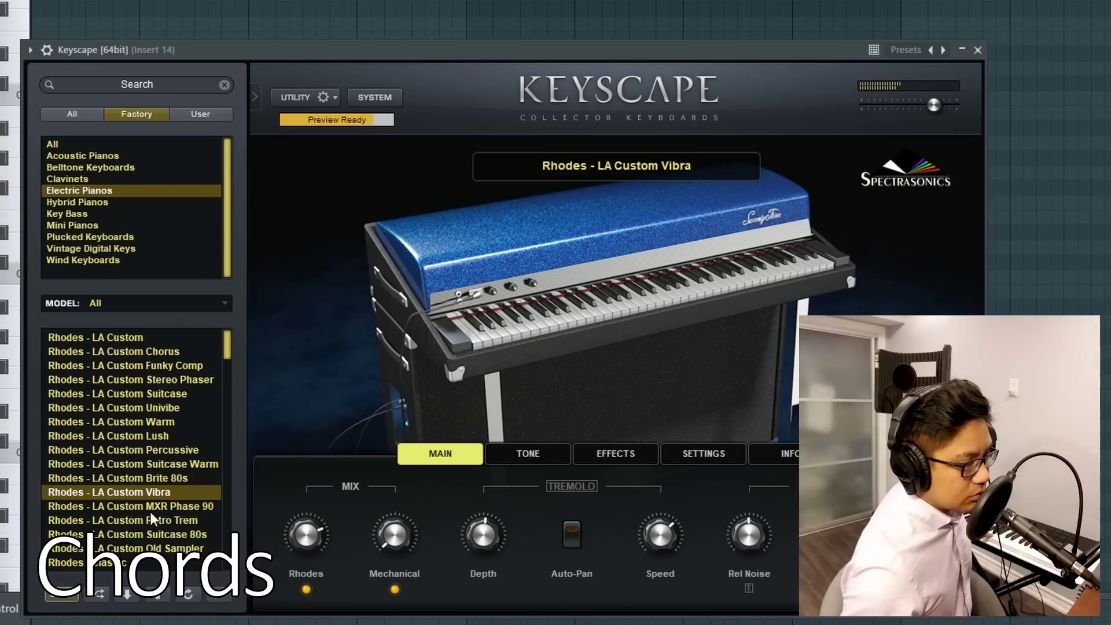
# - Try the Rhodes - LA Custom Suitcase 80s and Old Sampler patches in Keyscape and browse further down the patch list
pyautogui.click(152, 534)
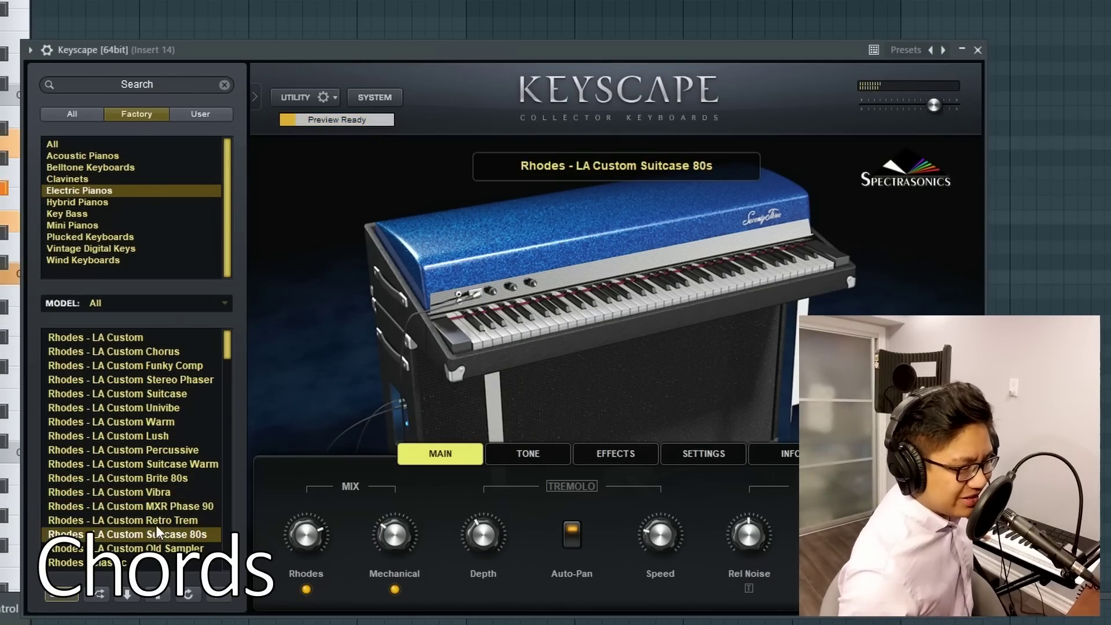
pyautogui.click(163, 549)
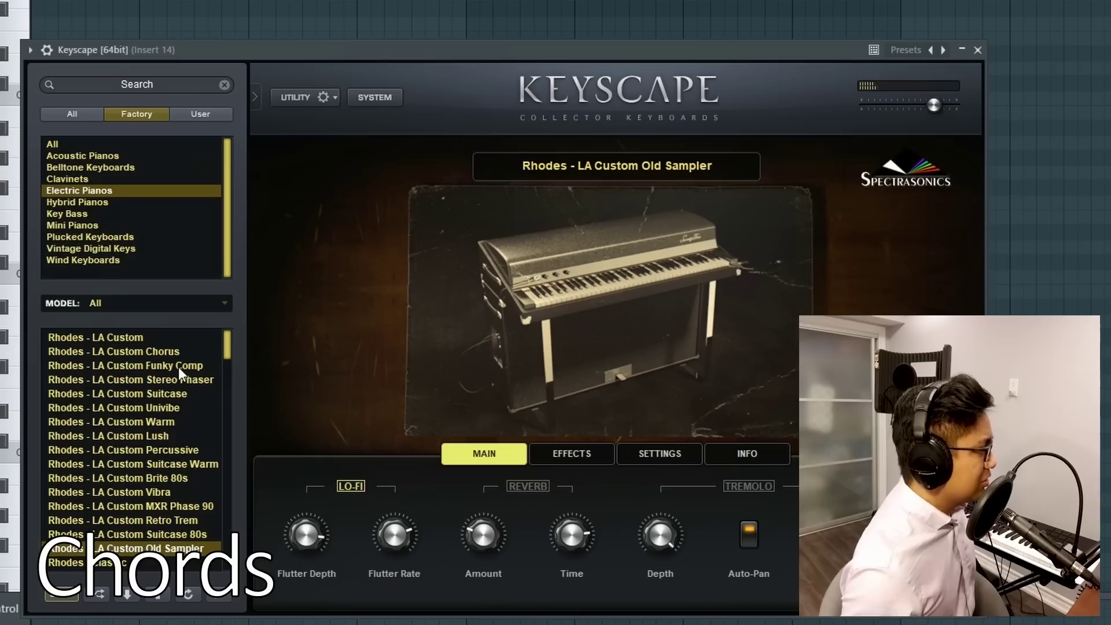
pyautogui.scroll(-3, 175, 440)
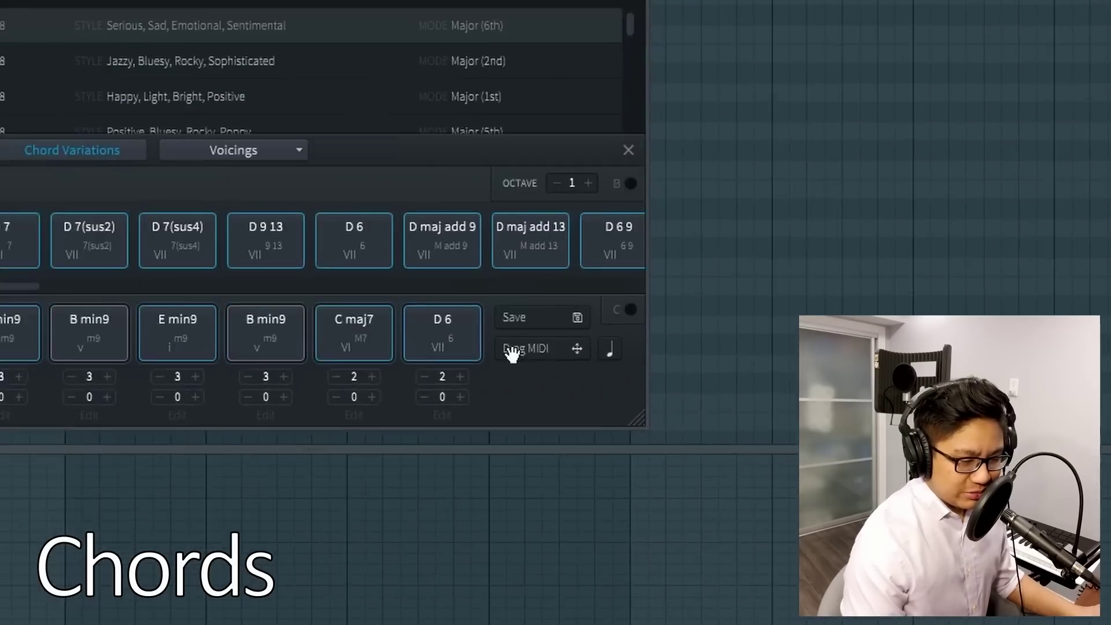
# - Bring the progression's MIDI into the Keyscape piano roll and shift all chords after the first to start about 2.5 beats into bar 1
pyautogui.moveTo(694, 476); pyautogui.dragTo(947, 257)
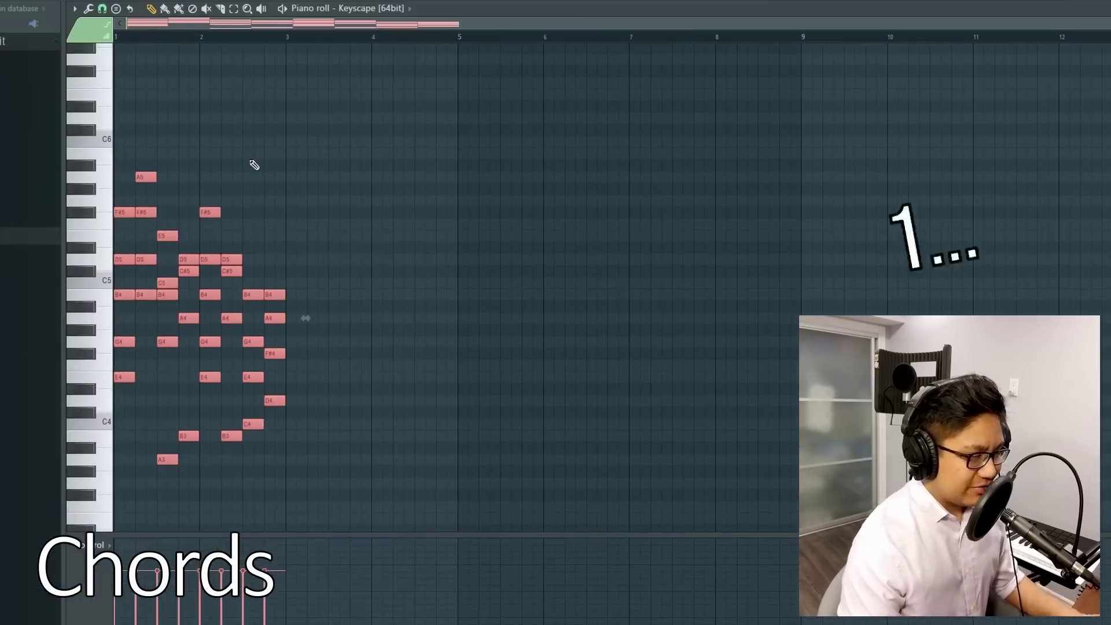
pyautogui.scroll(2, 254, 165)
pyautogui.press('space')
pyautogui.moveTo(176, 176); pyautogui.dragTo(241, 174)
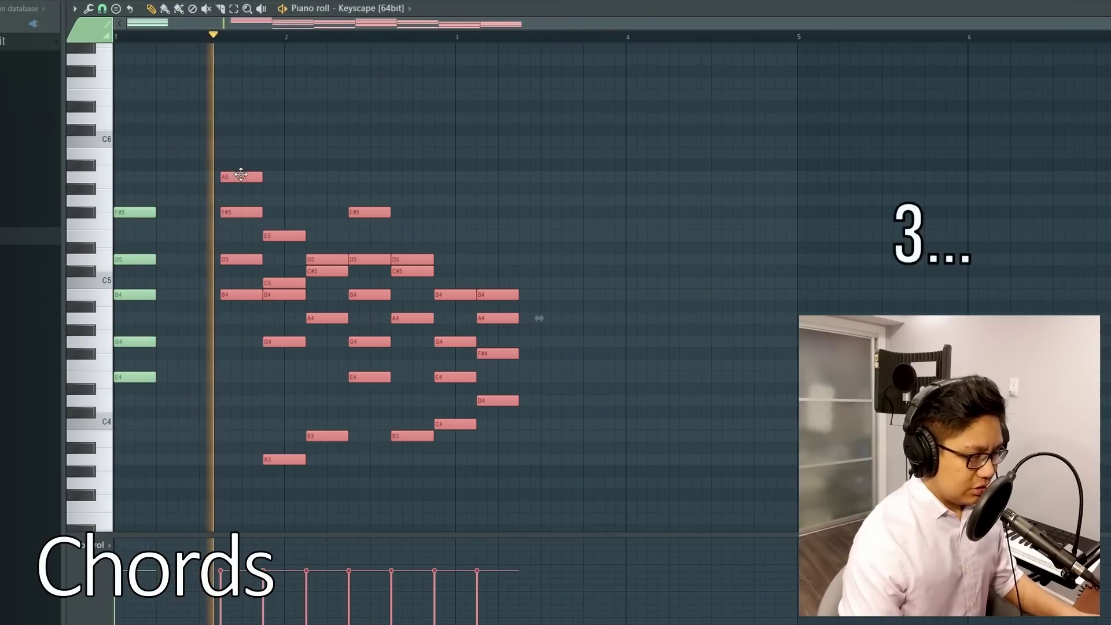
pyautogui.press('space')
# - Spread the remaining chords over bars 2 to 4, with one on each bar start and one about 2.5 beats after it
pyautogui.moveTo(606, 478); pyautogui.dragTo(278, 159)
pyautogui.moveTo(276, 234)
pyautogui.mouseDown()
pyautogui.moveTo(308, 234)
pyautogui.moveTo(297, 234)
pyautogui.mouseUp()
pyautogui.moveTo(613, 463); pyautogui.dragTo(340, 186)
pyautogui.moveTo(347, 265); pyautogui.dragTo(608, 249)
pyautogui.moveTo(521, 209); pyautogui.dragTo(455, 475)
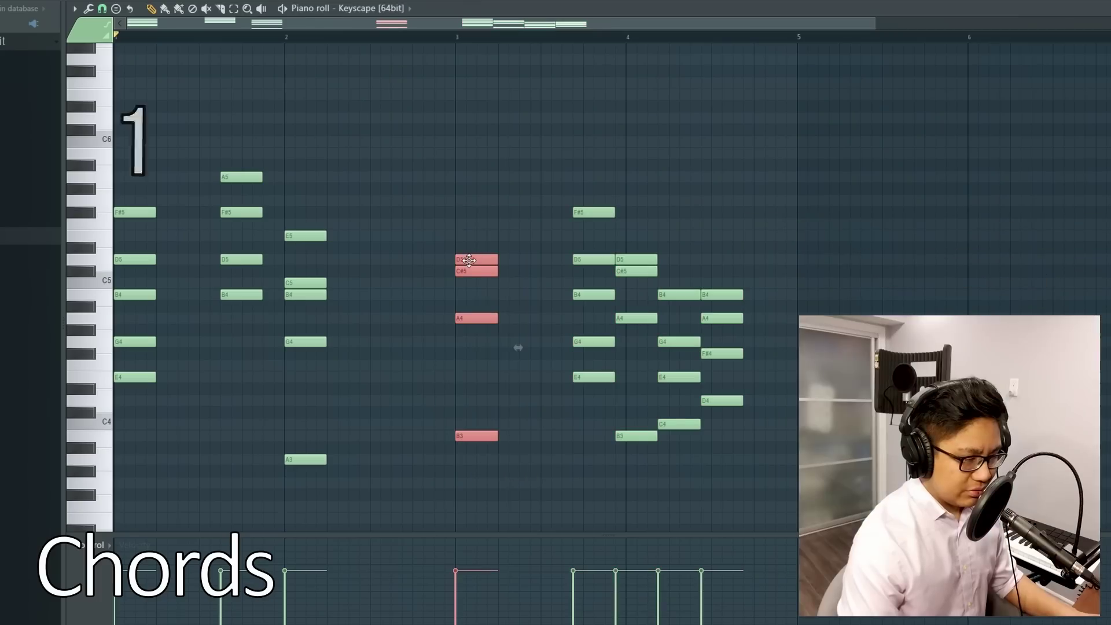
pyautogui.moveTo(419, 249); pyautogui.dragTo(409, 249)
pyautogui.moveTo(793, 479); pyautogui.dragTo(467, 199)
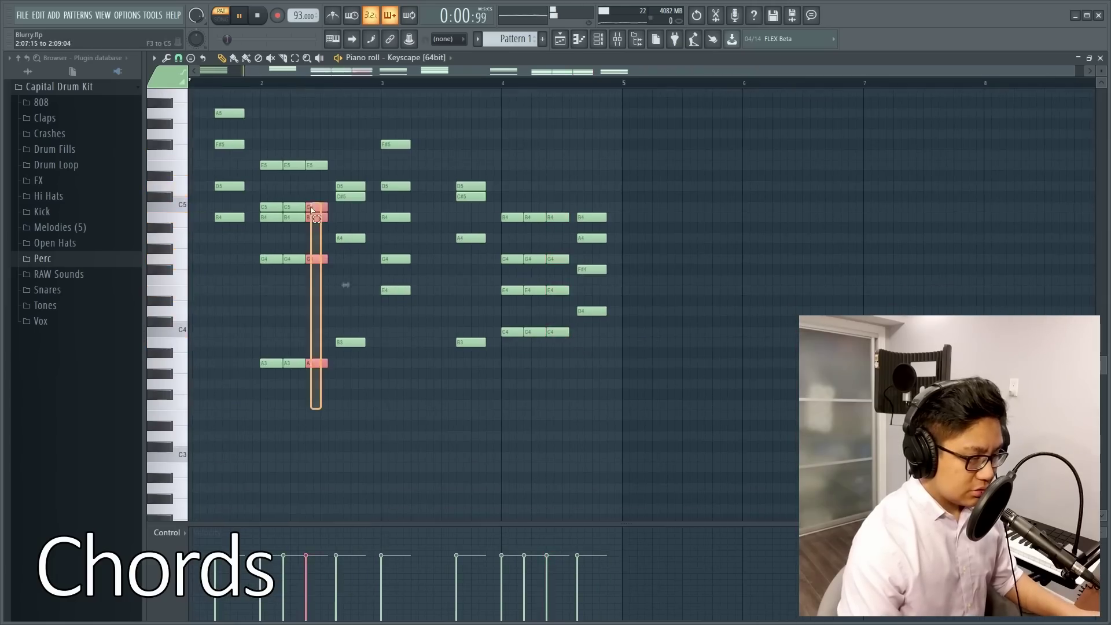
# - Shorten the three repeated chords in bar 2 and the three in bar 4 to leave small gaps between them
pyautogui.moveTo(320, 277); pyautogui.dragTo(273, 142)
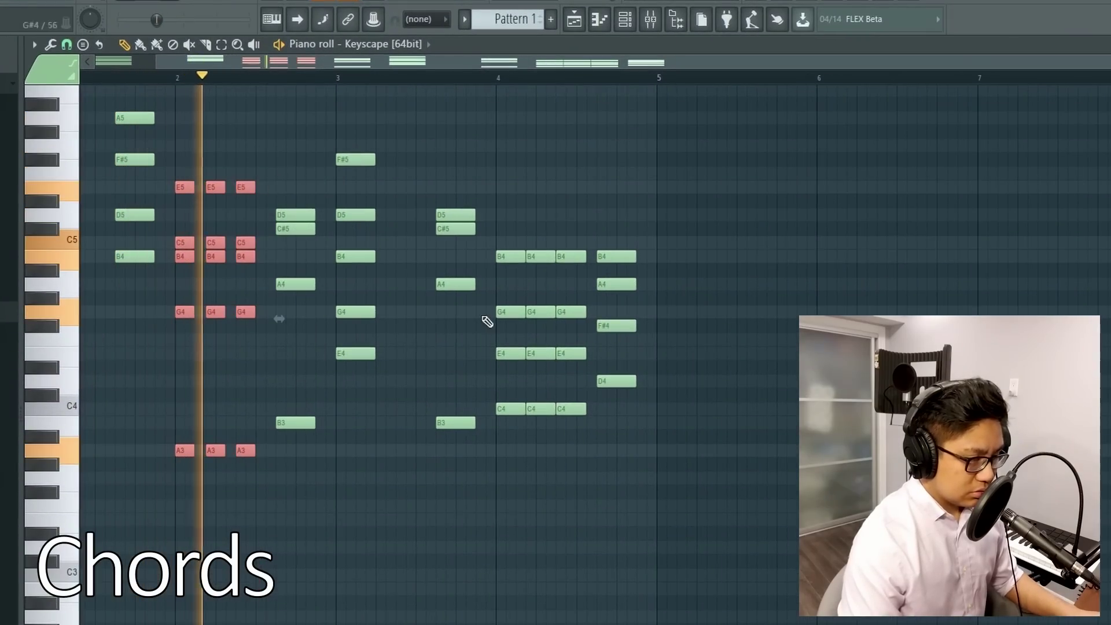
pyautogui.moveTo(590, 457); pyautogui.dragTo(495, 238)
pyautogui.moveTo(586, 256); pyautogui.dragTo(576, 260)
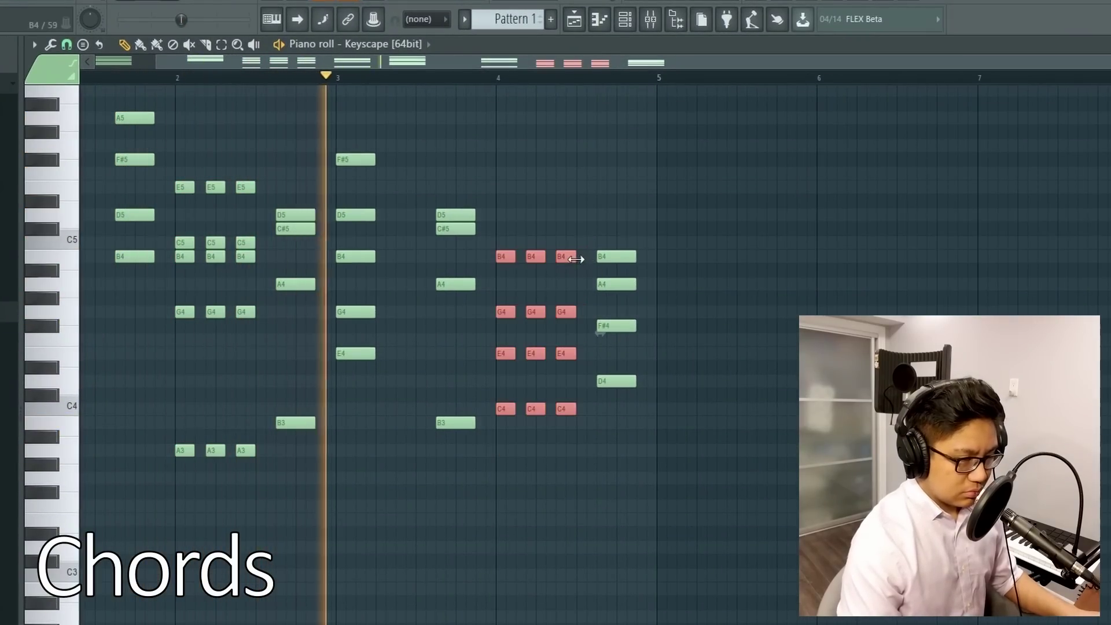
# - Transpose all notes of the chord pattern up three semitones and play it back
pyautogui.scroll(3, 511, 281)
pyautogui.keyDown('ctrl'); pyautogui.scroll(2, 425, 330); pyautogui.keyUp('ctrl')
pyautogui.keyDown('ctrl'); pyautogui.scroll(-2, 442, 326); pyautogui.keyUp('ctrl')
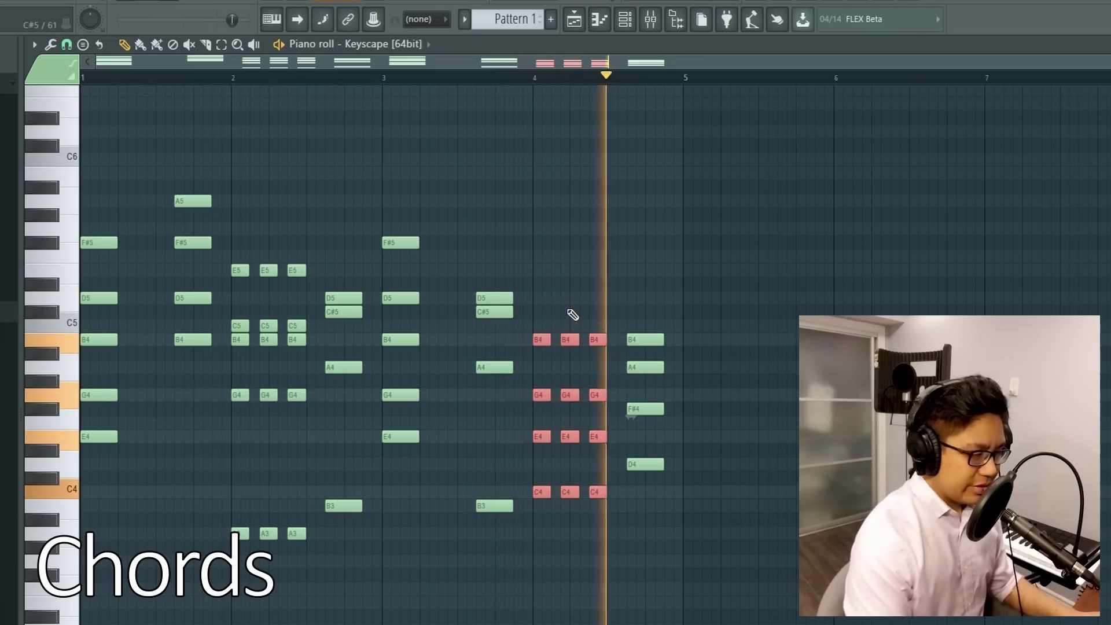
pyautogui.hotkey('ctrl', 'a')
pyautogui.press('Up')
pyautogui.press('Up')
pyautogui.press('Up')
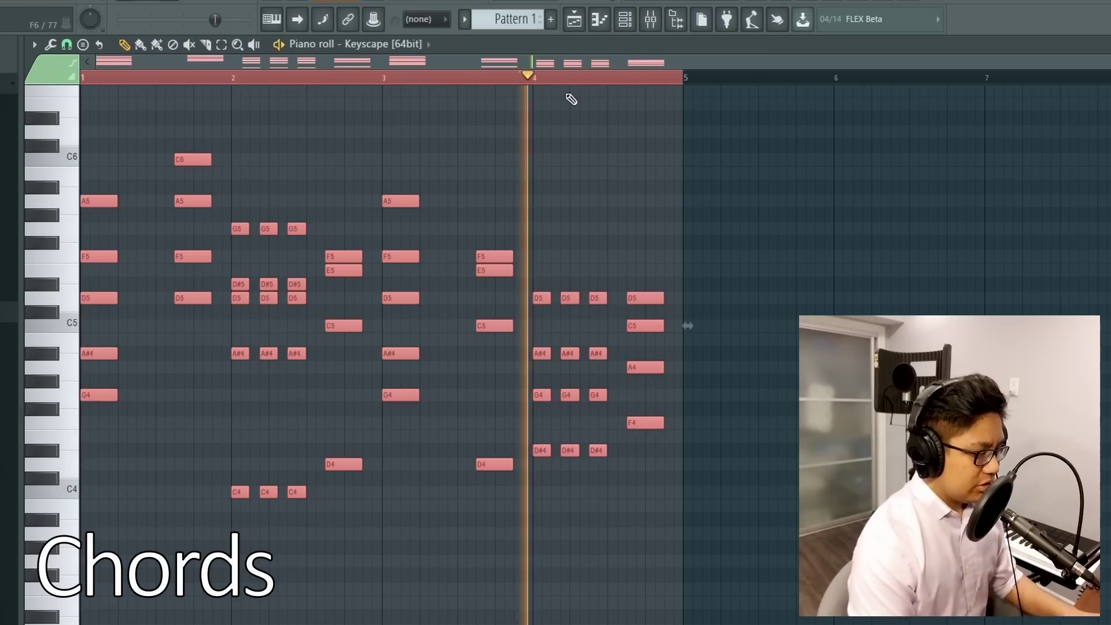
pyautogui.press('space')
pyautogui.press('space')
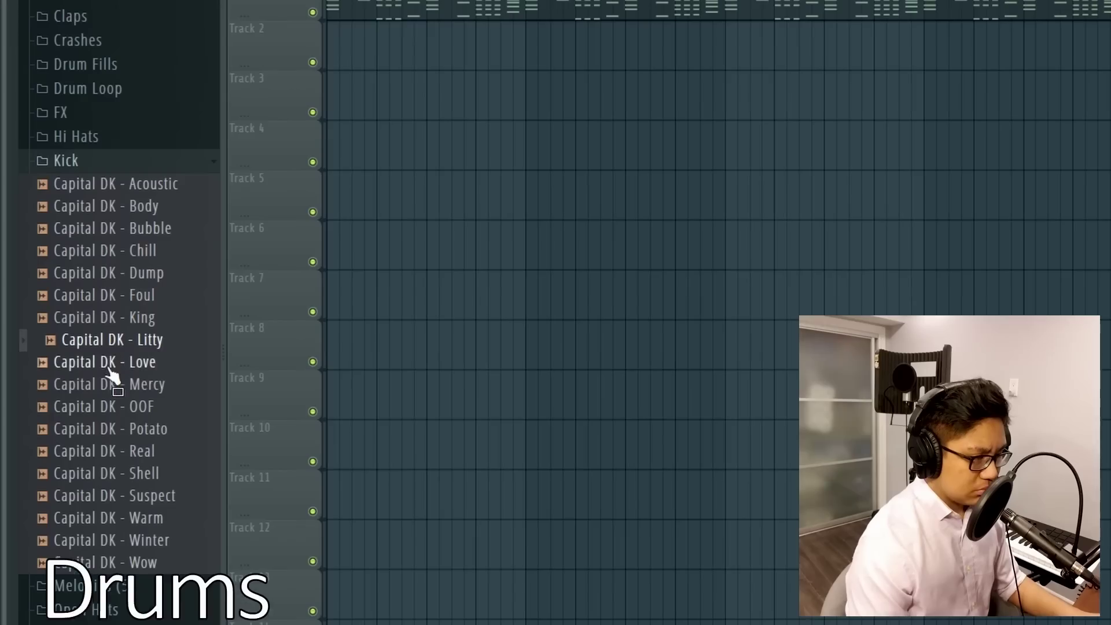
# - Audition kick, percussion and clap samples from the Capital Drum Kit, including Love, Soda, Table and Hollow
pyautogui.click(109, 362)
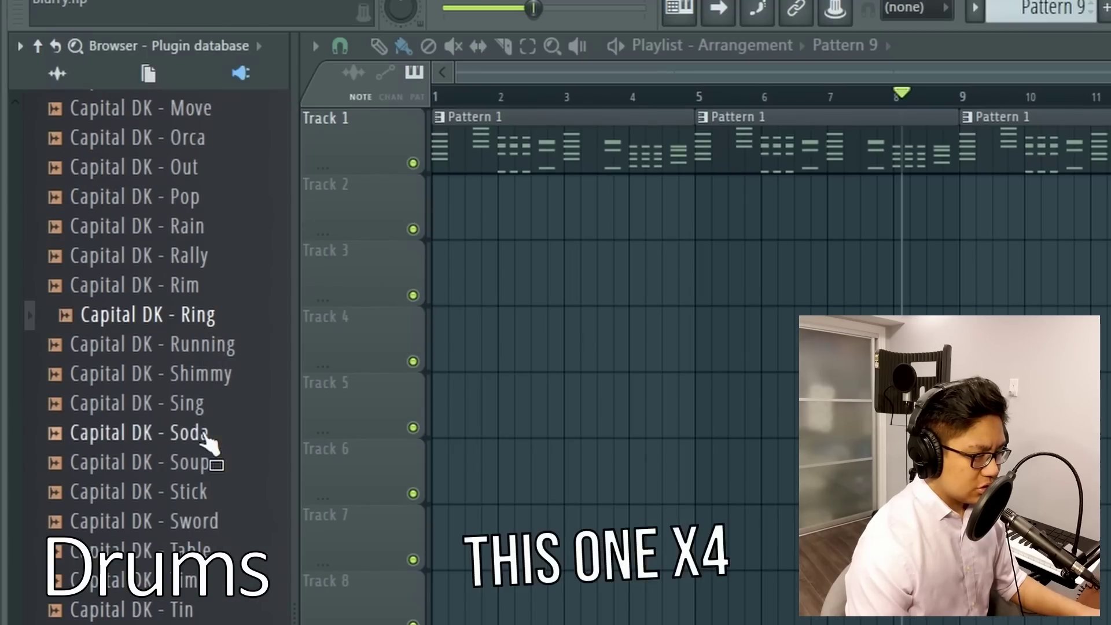
pyautogui.click(204, 432)
pyautogui.click(188, 551)
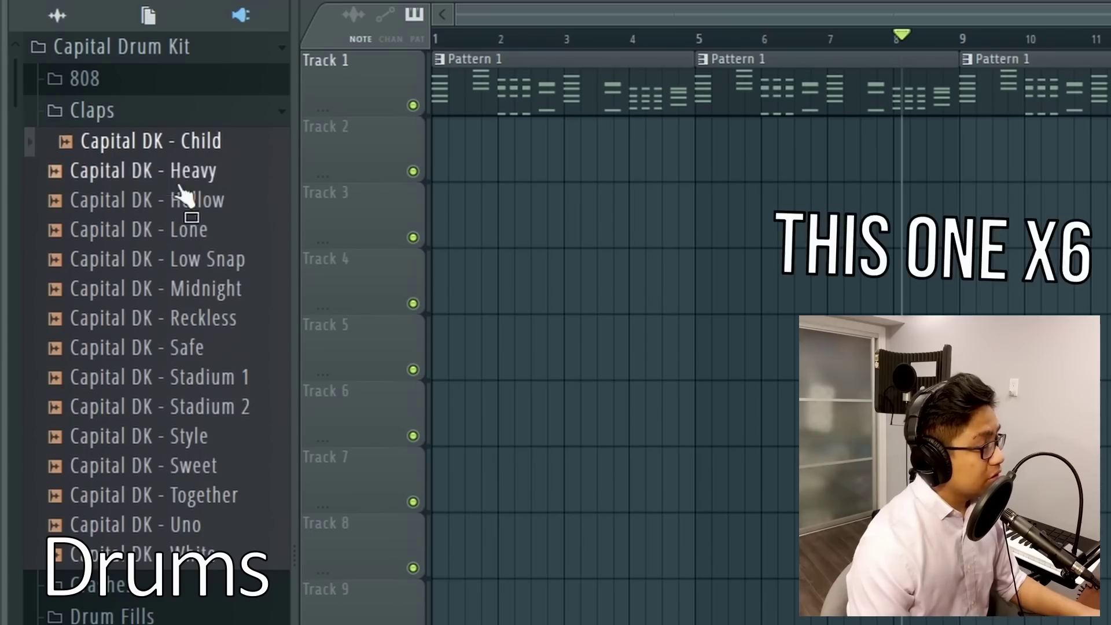
pyautogui.moveTo(173, 219); pyautogui.dragTo(215, 212)
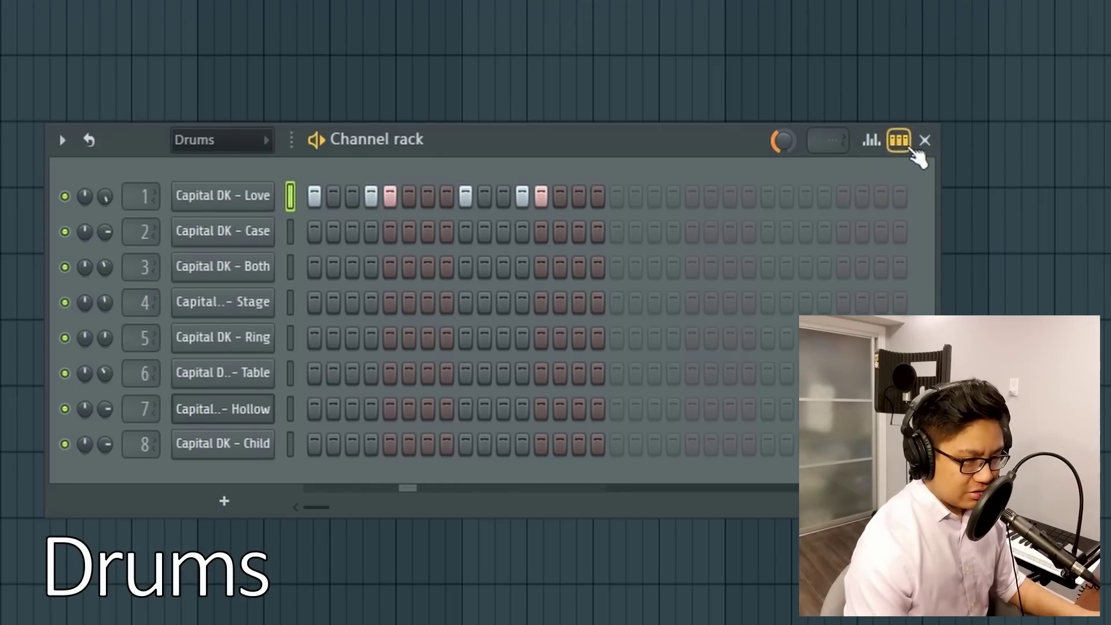
# - Lower the velocity of the Love kick's hits on steps 4 and 12 of the Drums pattern
pyautogui.click(871, 141)
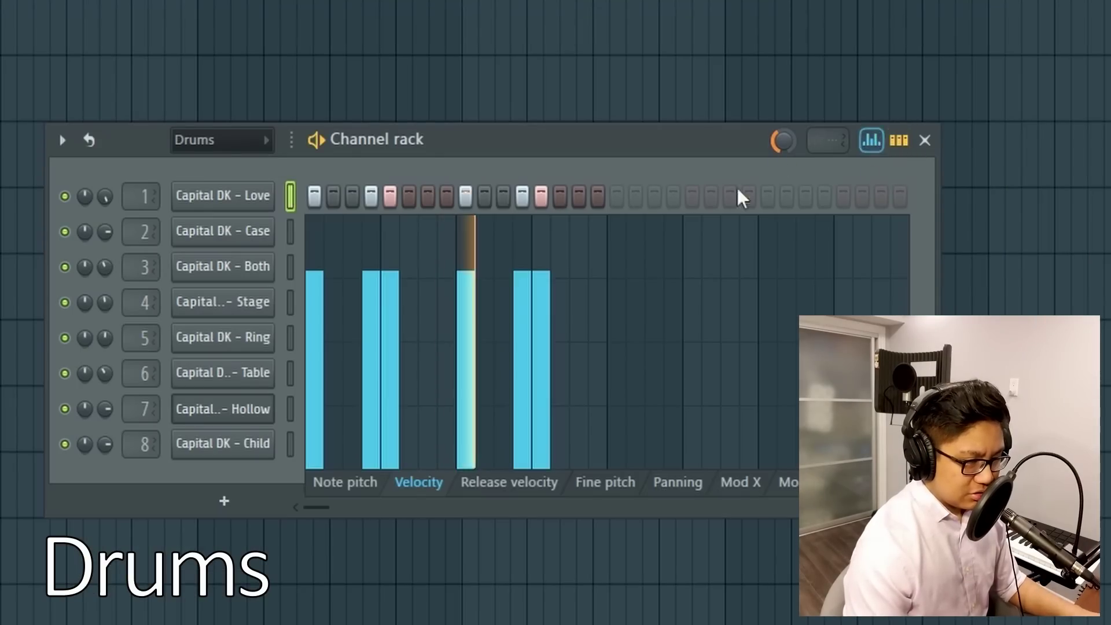
pyautogui.click(371, 339)
pyautogui.click(521, 336)
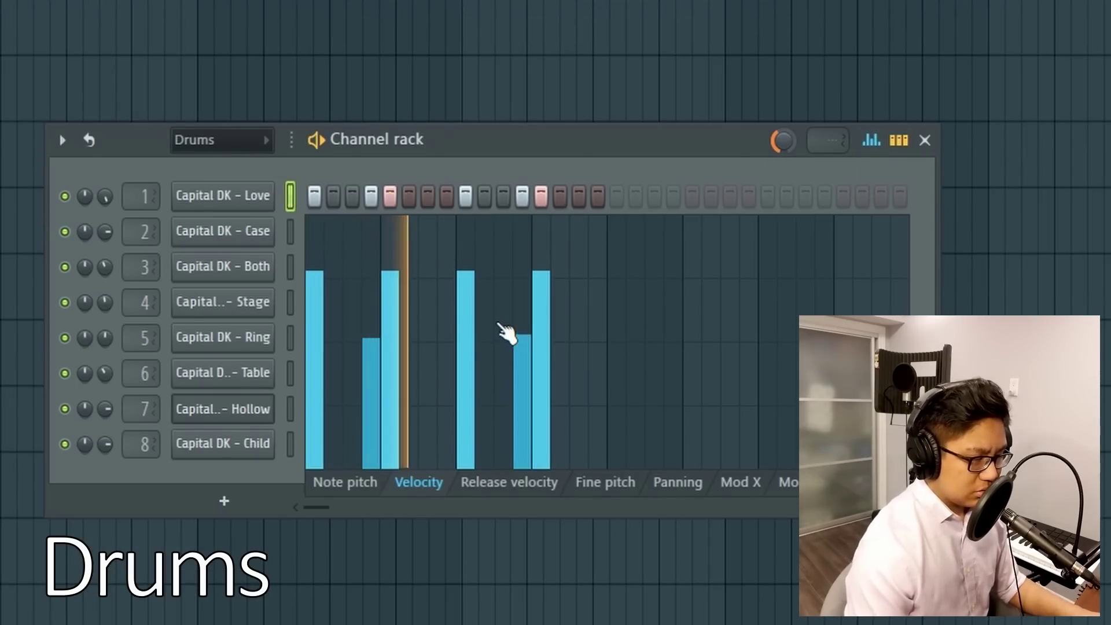
pyautogui.click(371, 355)
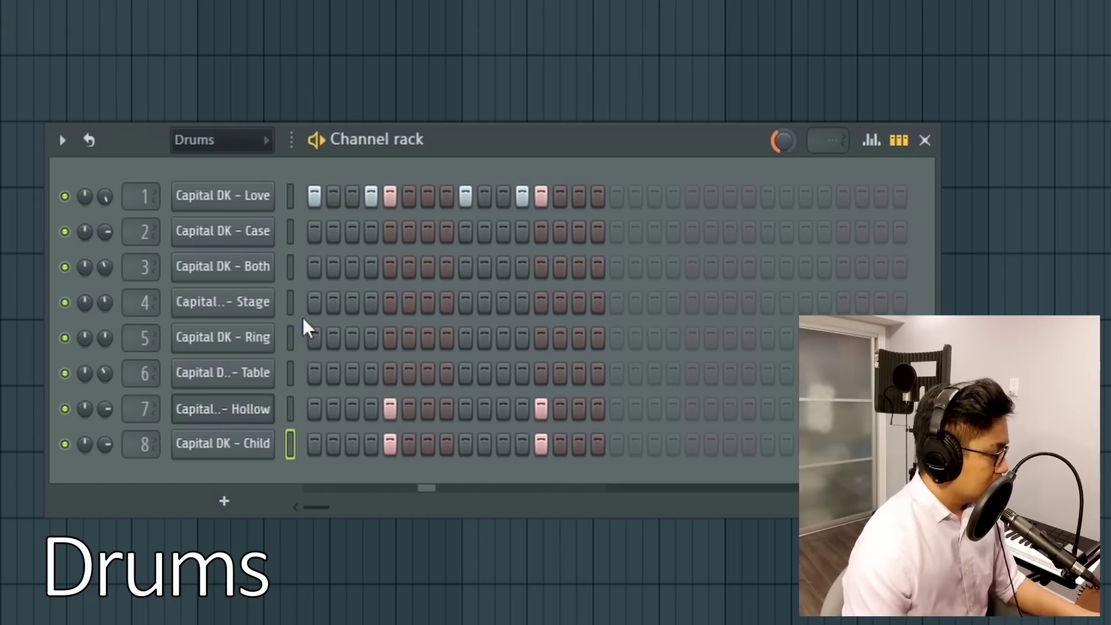
# - Add a Ring hit on step 13 and a Both hit on step 7 of the Drums pattern
pyautogui.click(223, 337)
pyautogui.click(541, 337)
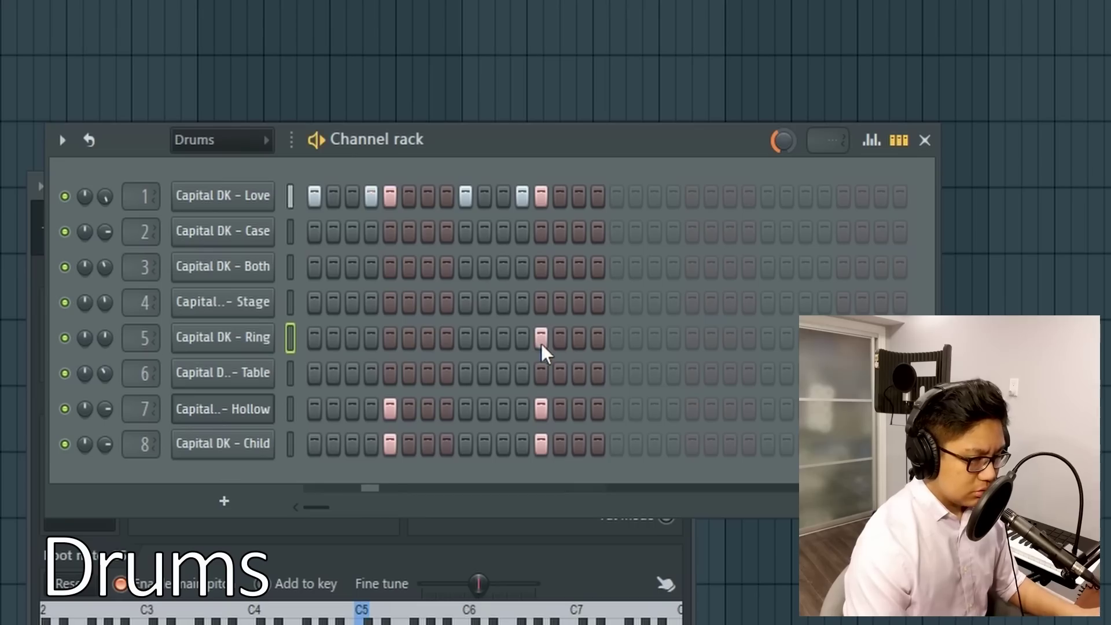
pyautogui.click(428, 267)
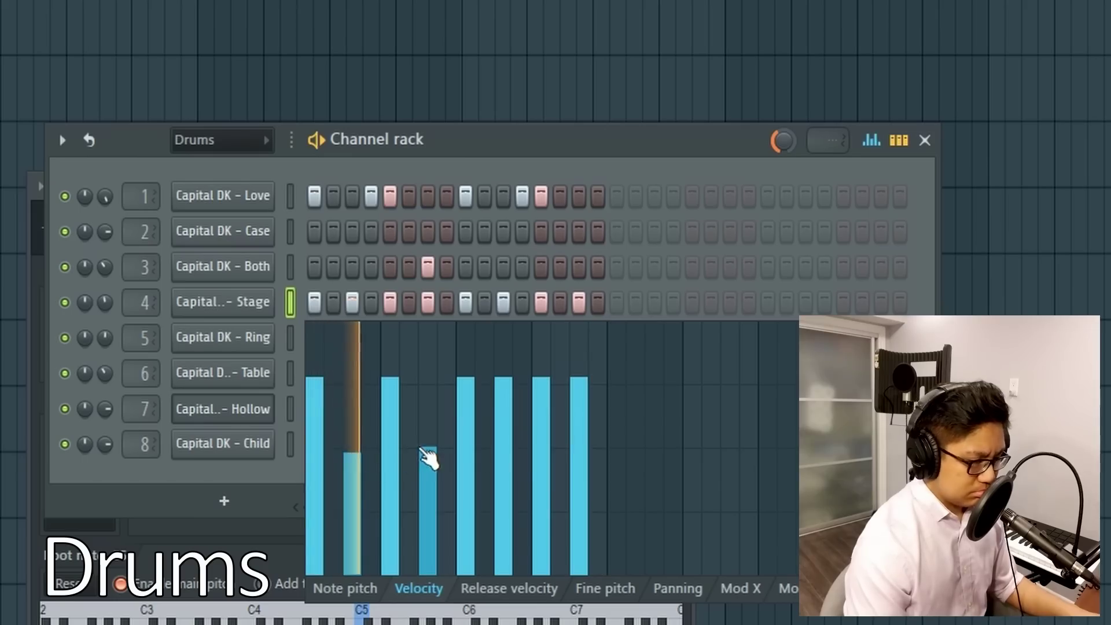
# - Lower the velocity of the Stage hits on steps 11 and 15 and close the velocity graph
pyautogui.click(503, 450)
pyautogui.click(579, 439)
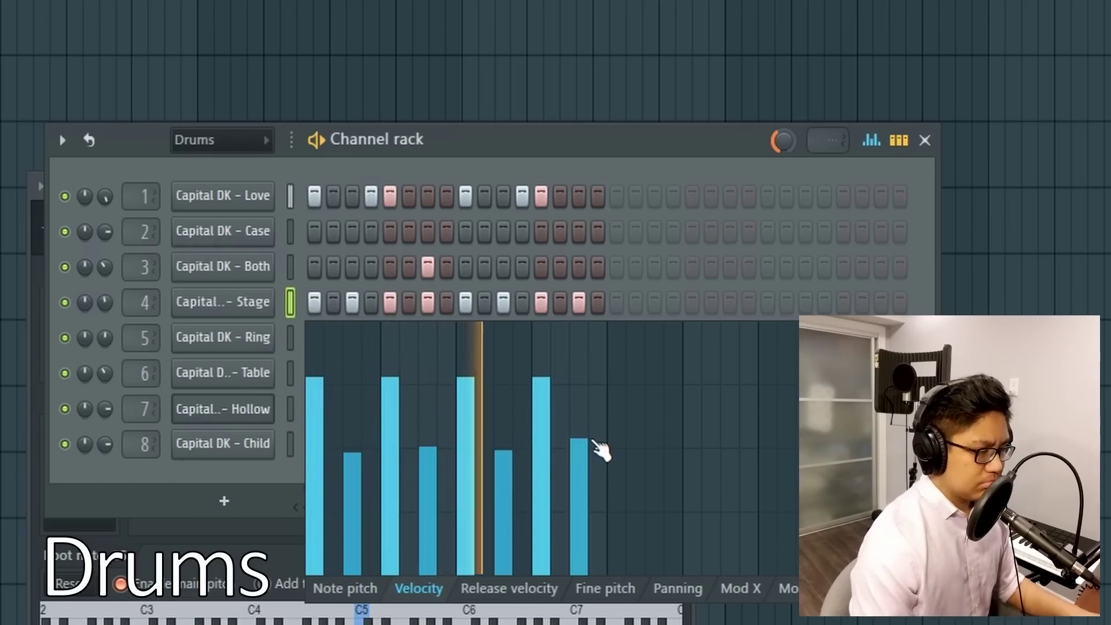
pyautogui.click(872, 140)
# - Add a Case hit on step 10 and check that sample's channel settings
pyautogui.click(485, 232)
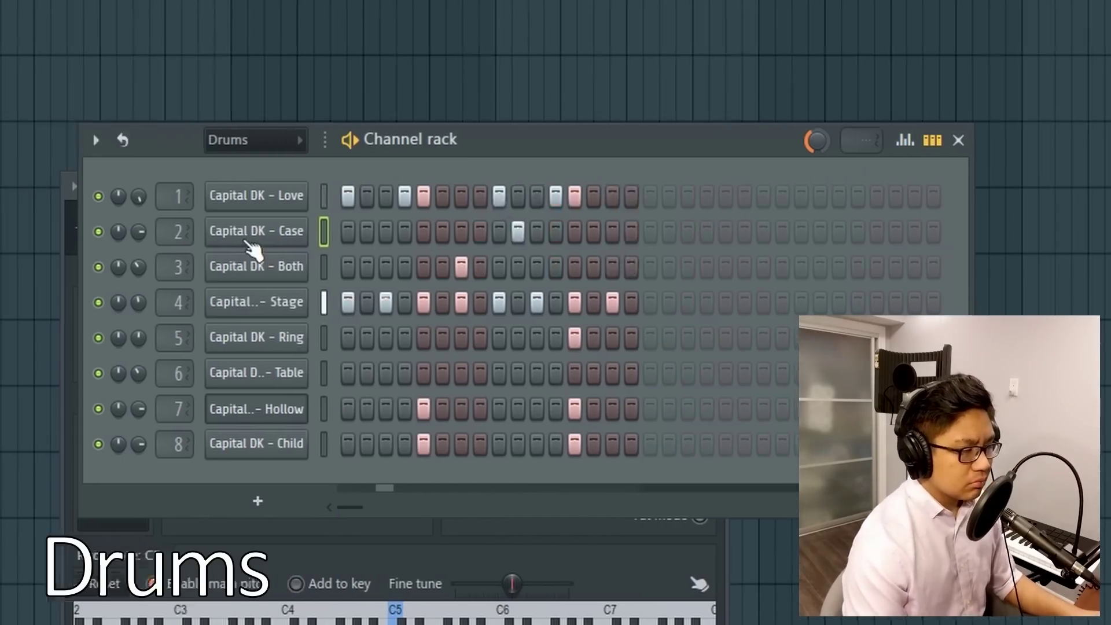
pyautogui.click(235, 238)
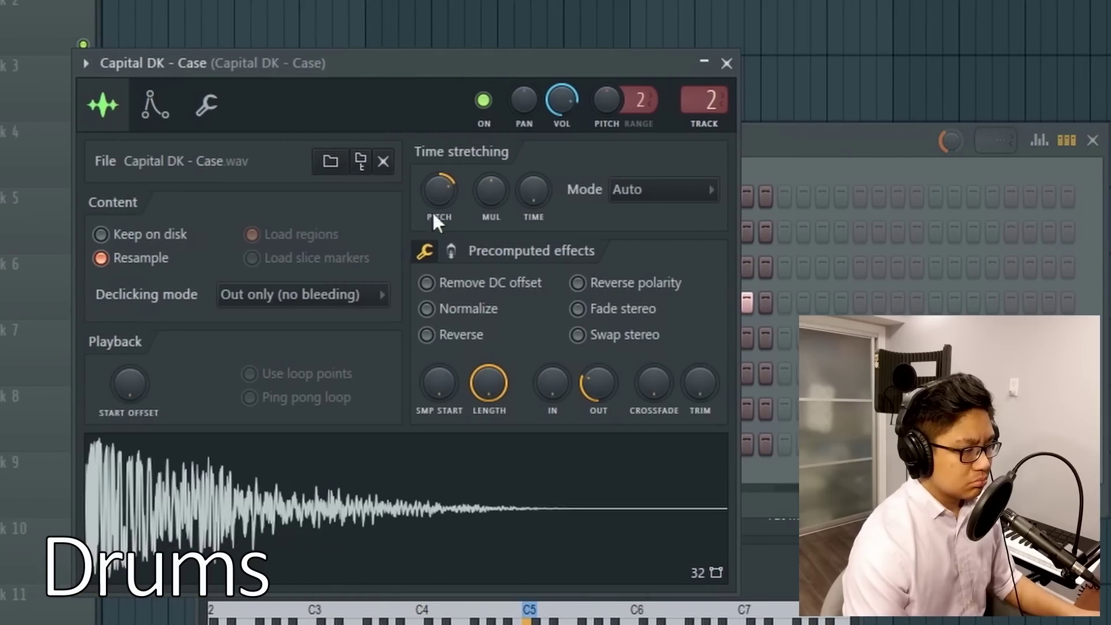
pyautogui.click(727, 64)
# - Program Table hits on steps 3, 5, 6, 8, 10, 12, 13 and 15, and adjust the velocity of the step 5 hit
pyautogui.click(362, 375)
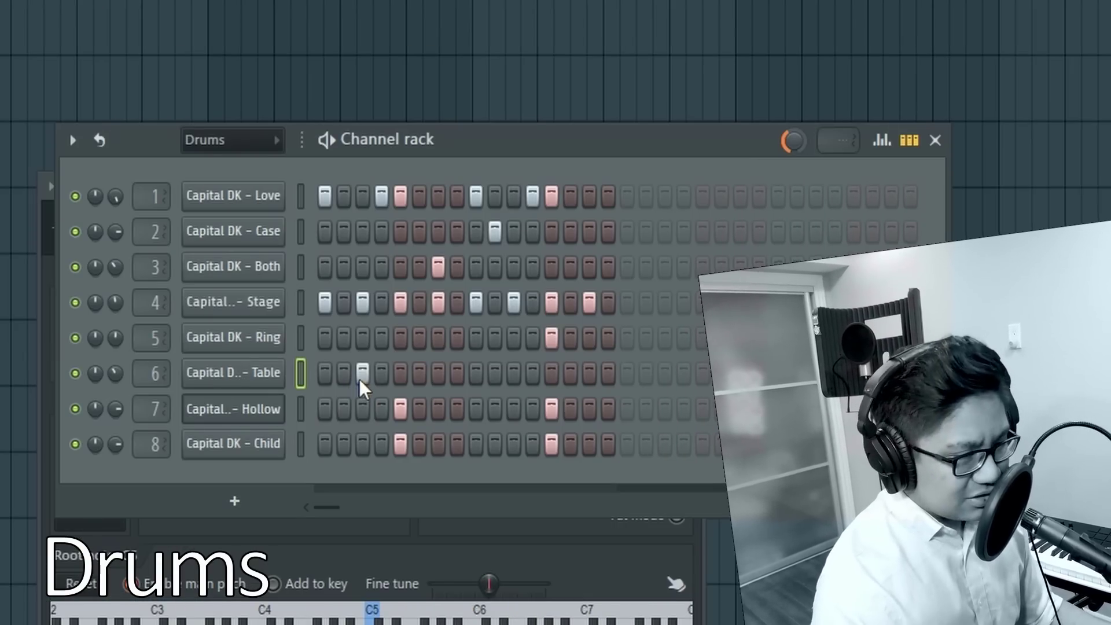
pyautogui.click(400, 373)
pyautogui.click(419, 373)
pyautogui.click(458, 373)
pyautogui.click(495, 374)
pyautogui.click(532, 373)
pyautogui.click(552, 373)
pyautogui.click(589, 373)
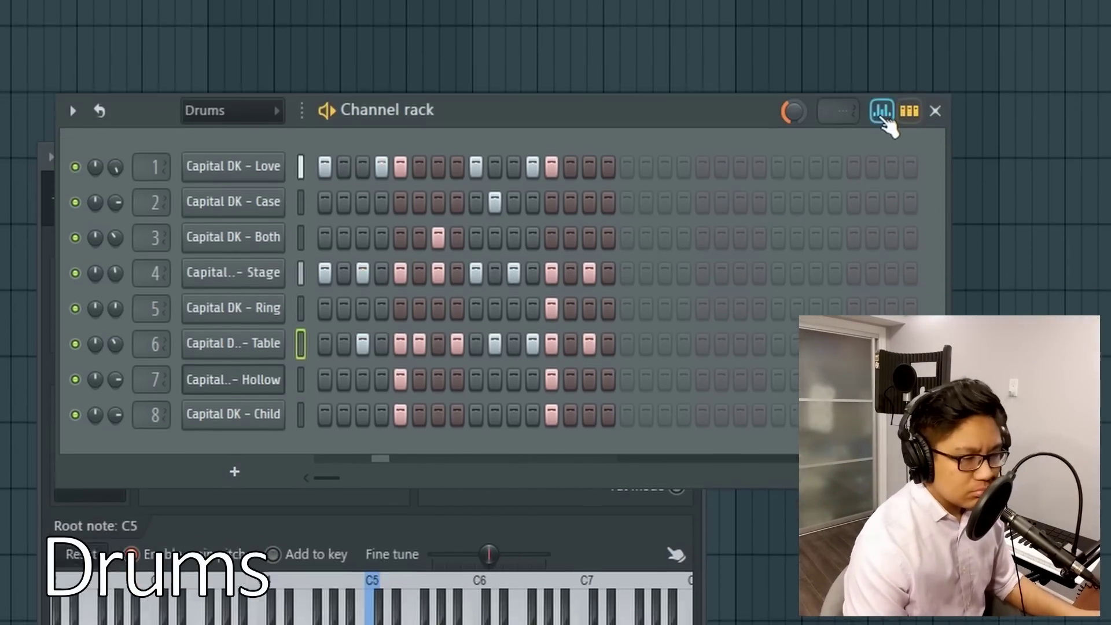
pyautogui.click(882, 139)
pyautogui.click(401, 446)
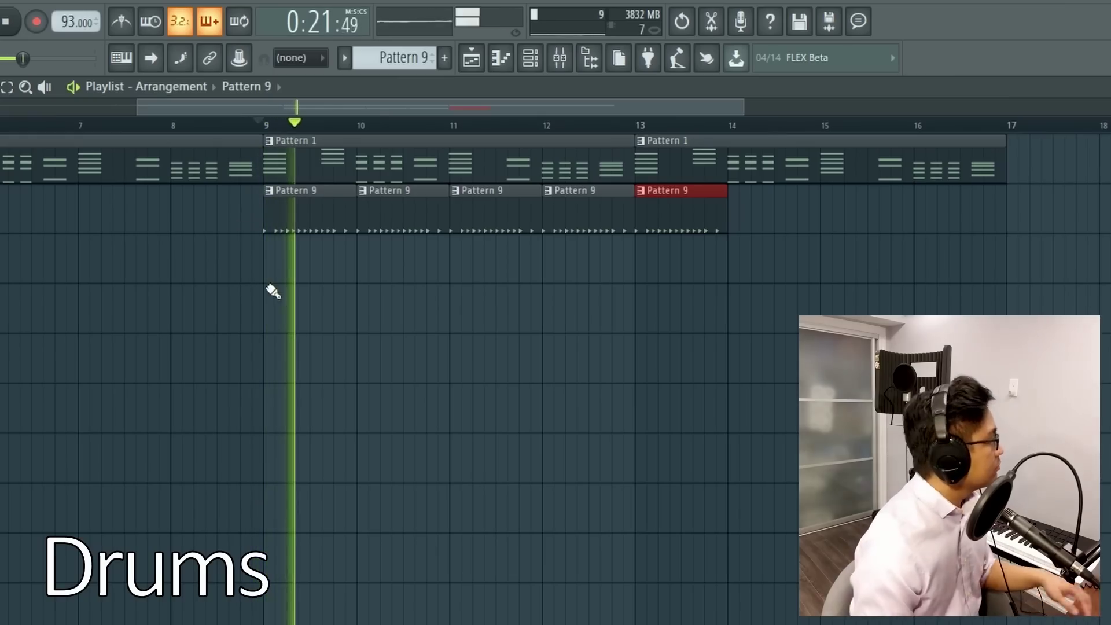
# - Open the channel rack, mute the Case, Both and Stage channels during playback, and clear their hits from the Drums pattern
pyautogui.click(530, 57)
pyautogui.press('space')
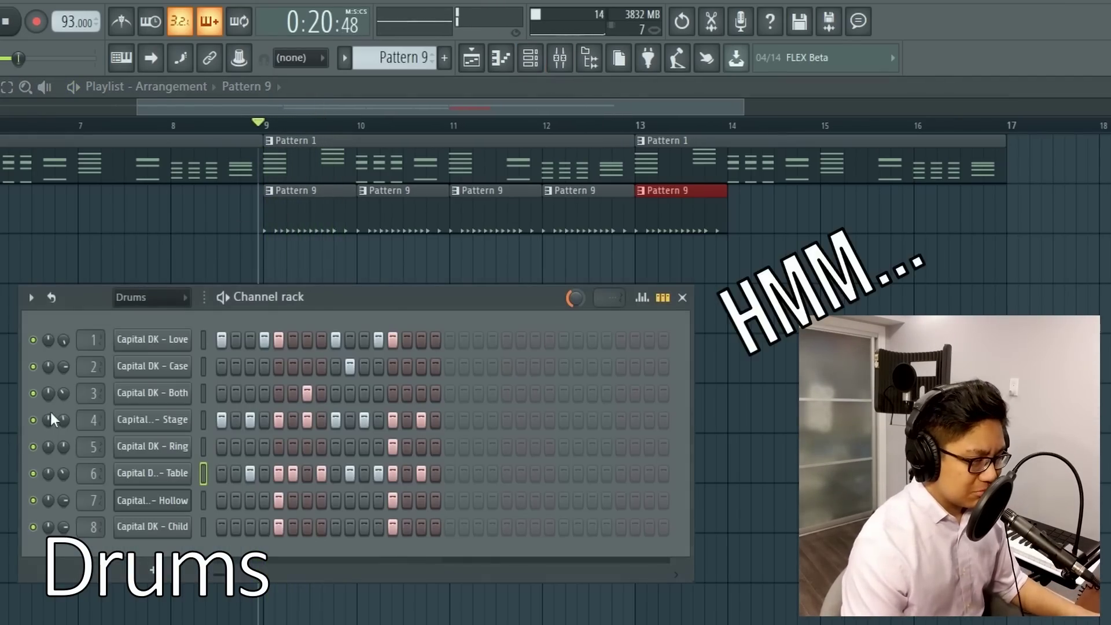
pyautogui.press('space')
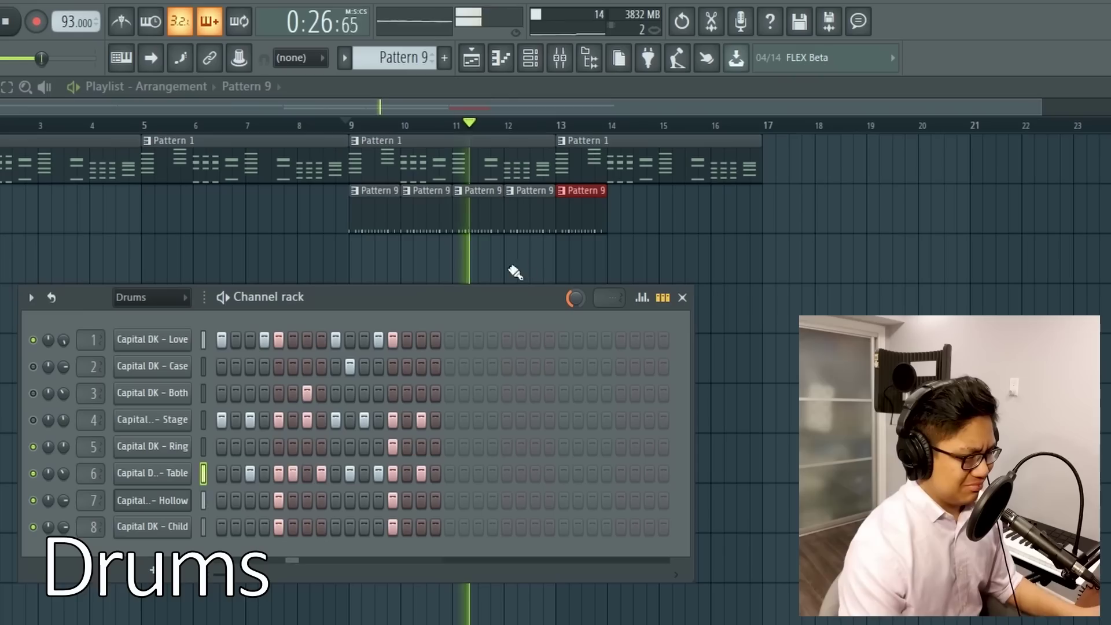
pyautogui.rightClick(276, 418)
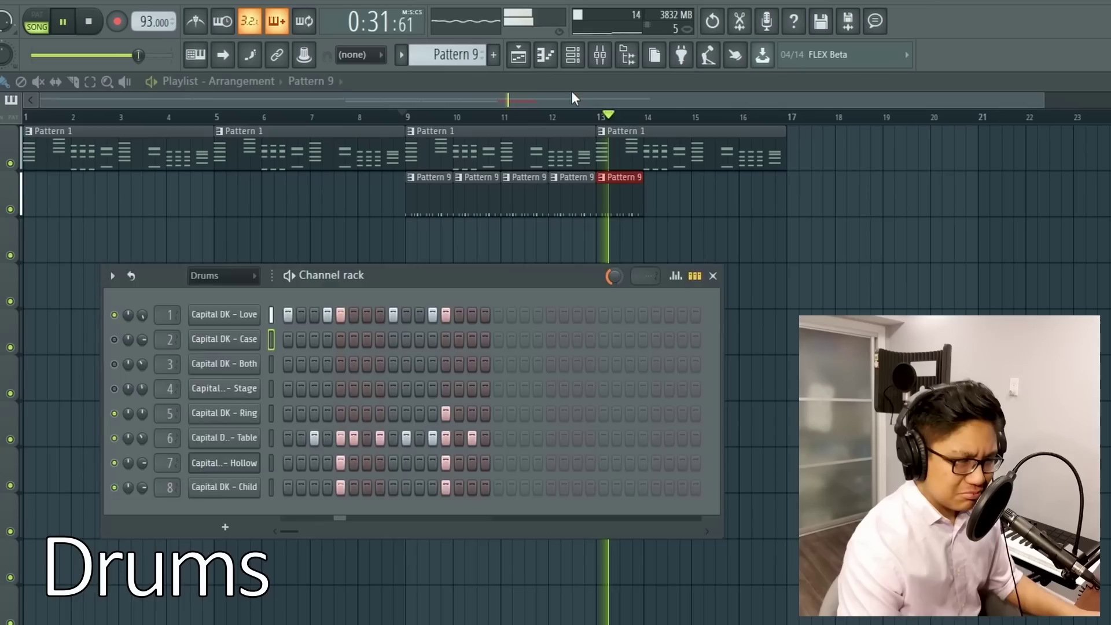
# - Extend the Pattern 1 and Pattern 9 clips in the playlist up to the start of bar 21
pyautogui.click(571, 91)
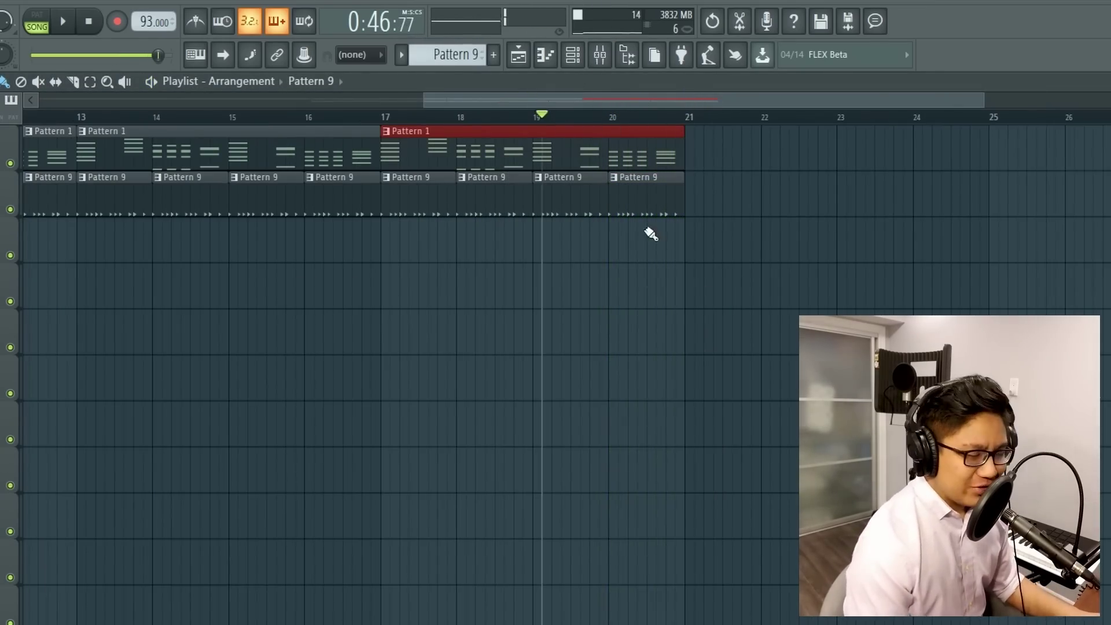
pyautogui.keyDown('ctrl'); pyautogui.scroll(-2, 434, 154); pyautogui.keyUp('ctrl')
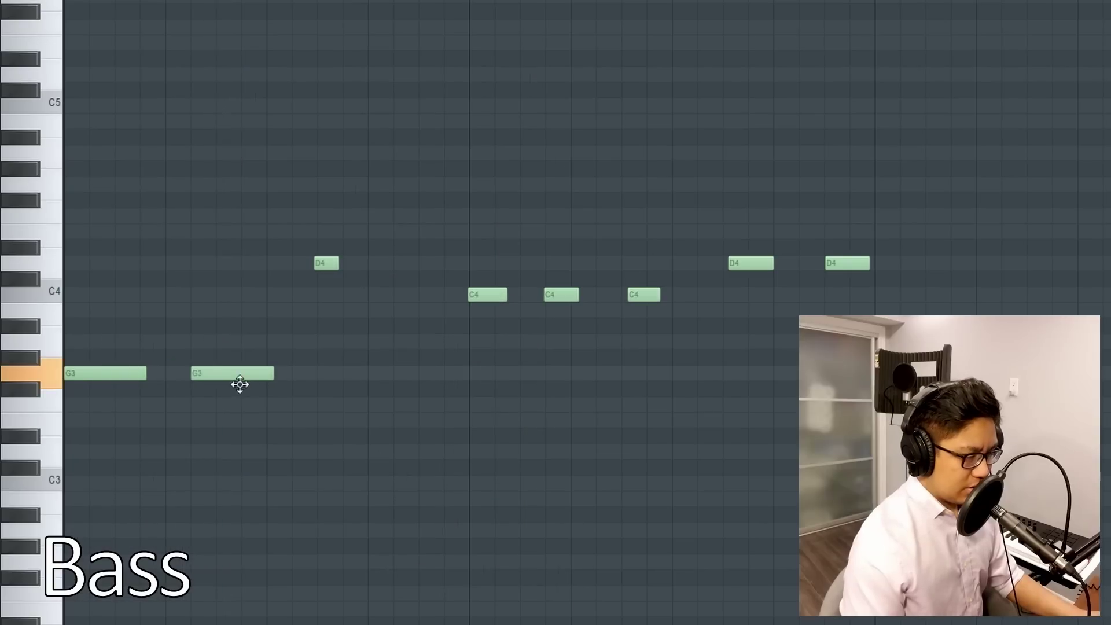
# - Replace the second long G3 in bar 1 of the bass line with a short G3, followed by short D4 and C4 notes
pyautogui.rightClick(268, 374)
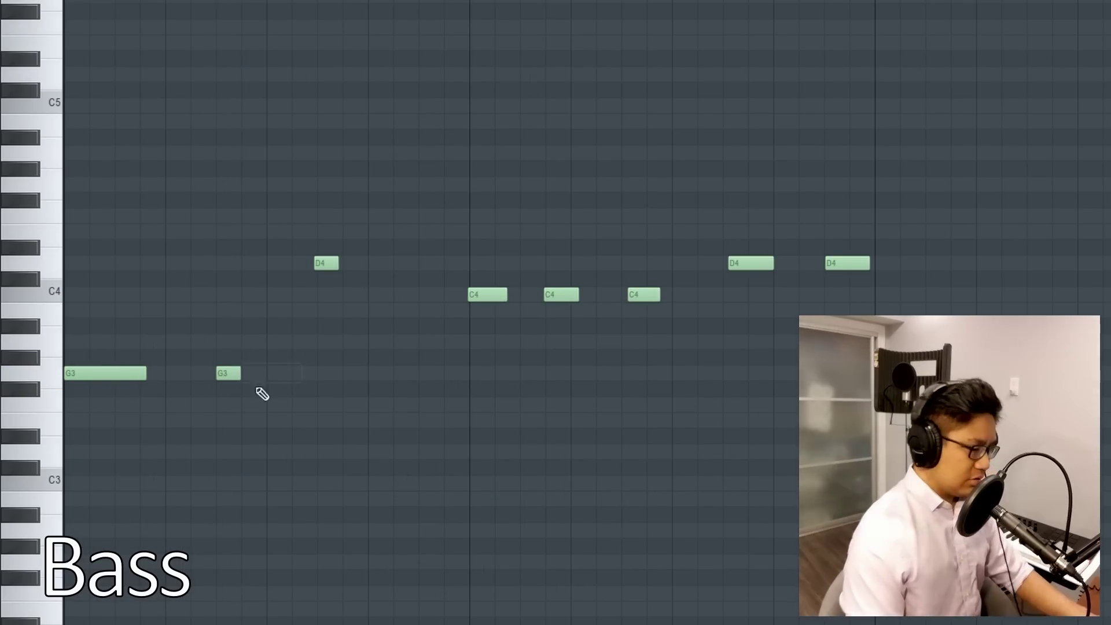
pyautogui.press('space')
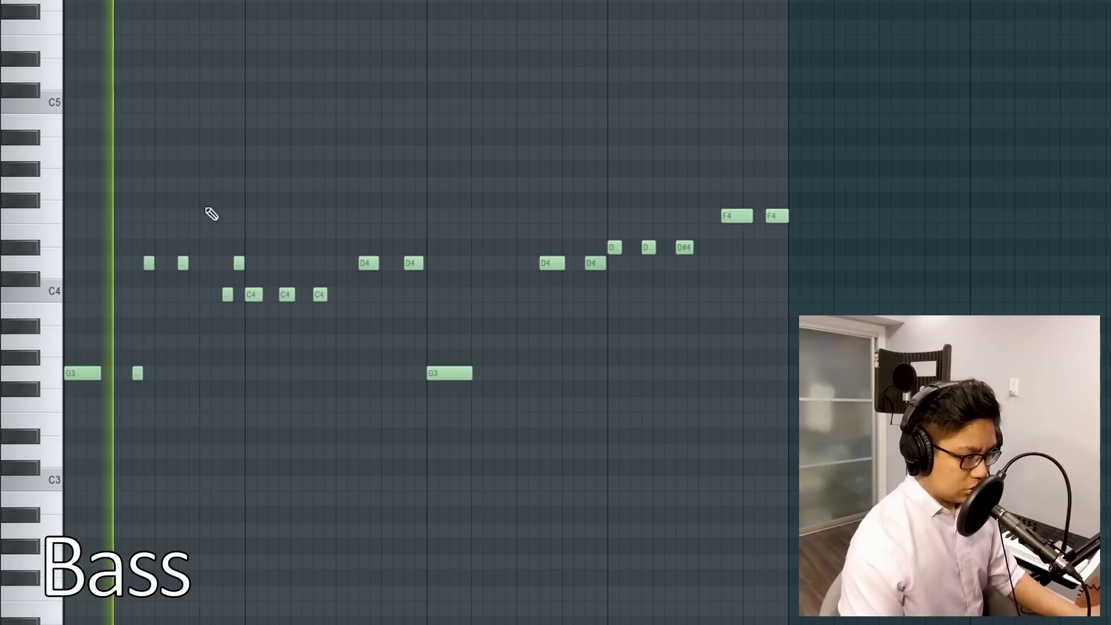
pyautogui.scroll(4, 228, 241)
pyautogui.scroll(-3, 587, 248)
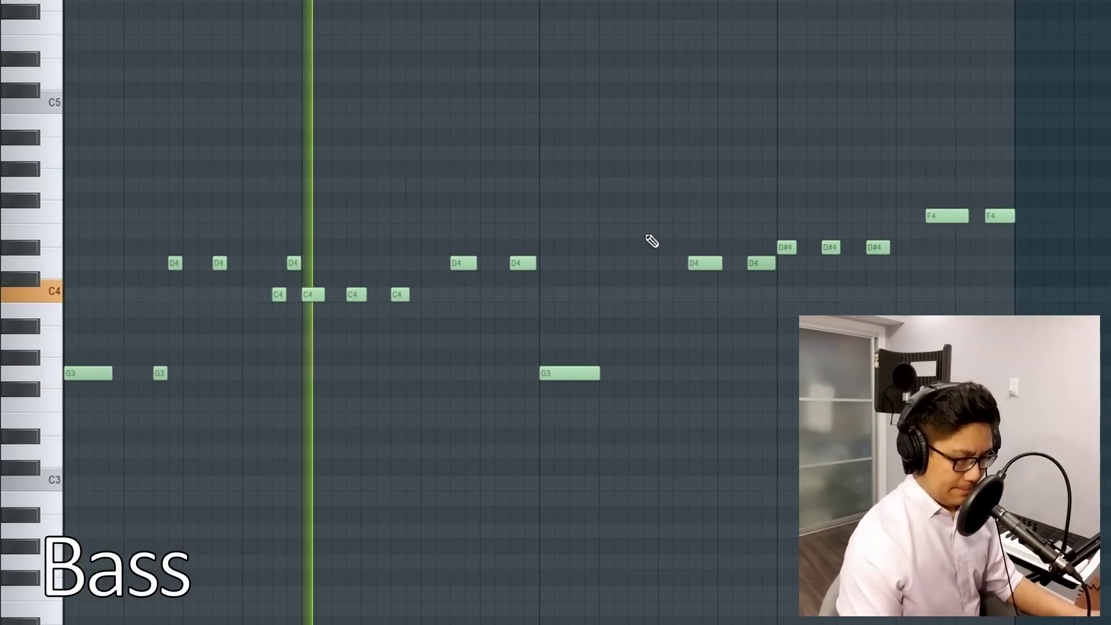
# - Add C4 and D4 pickup notes before bars 3 and 4 of the bass line, and short G3 and G4 notes in bar 3
pyautogui.scroll(4, 660, 250)
pyautogui.scroll(1, 641, 281)
pyautogui.press('space')
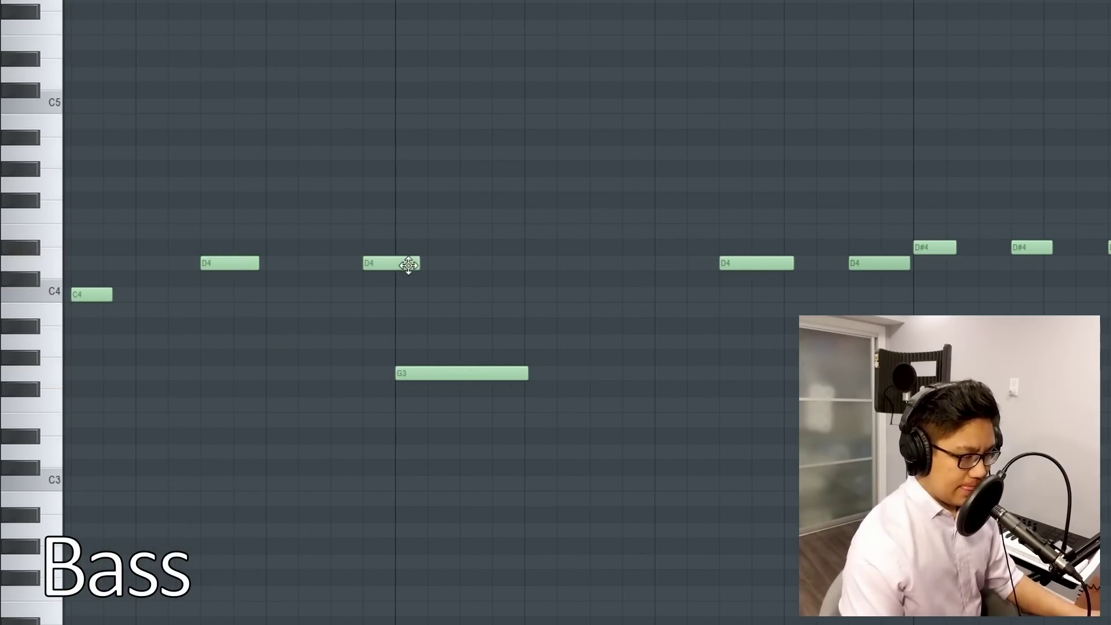
pyautogui.click(331, 295)
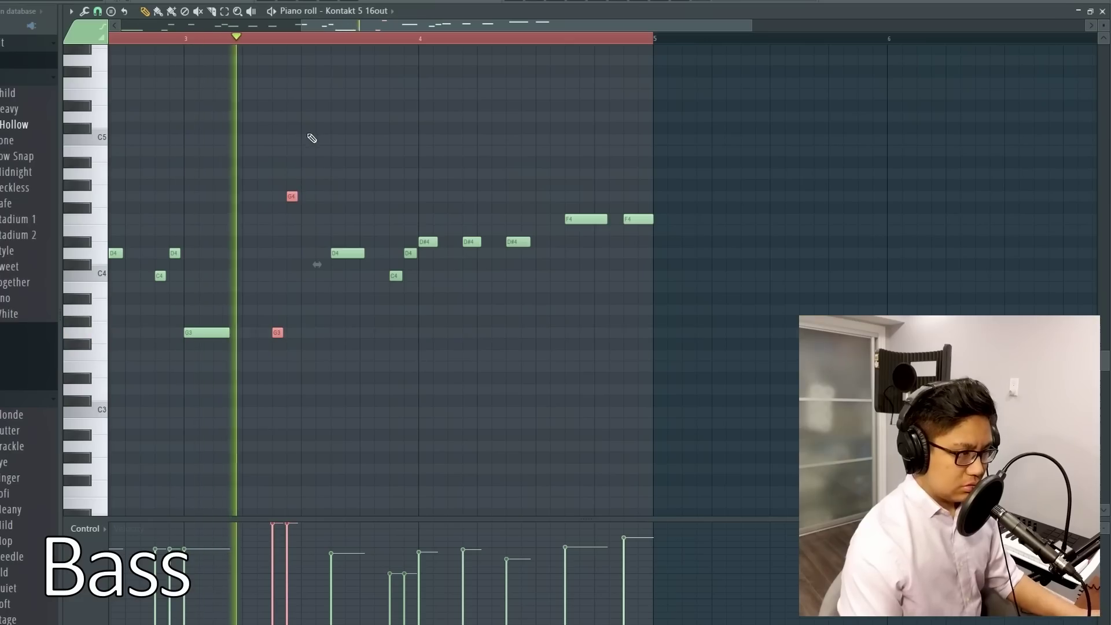
pyautogui.keyDown('ctrl'); pyautogui.scroll(4, 347, 169); pyautogui.keyUp('ctrl')
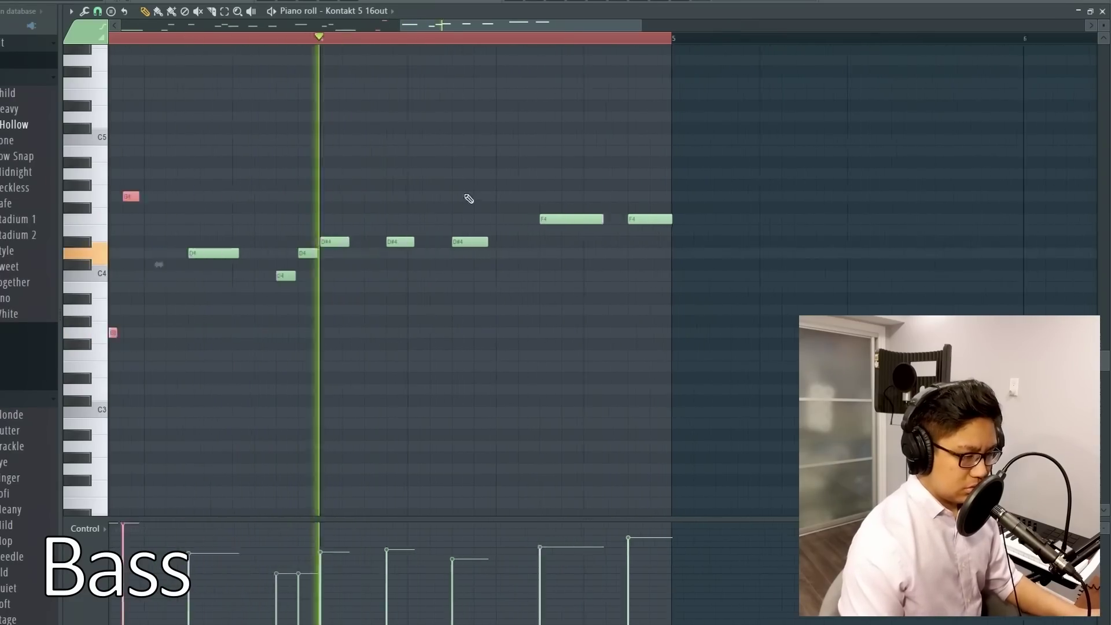
pyautogui.moveTo(720, 220); pyautogui.dragTo(686, 221)
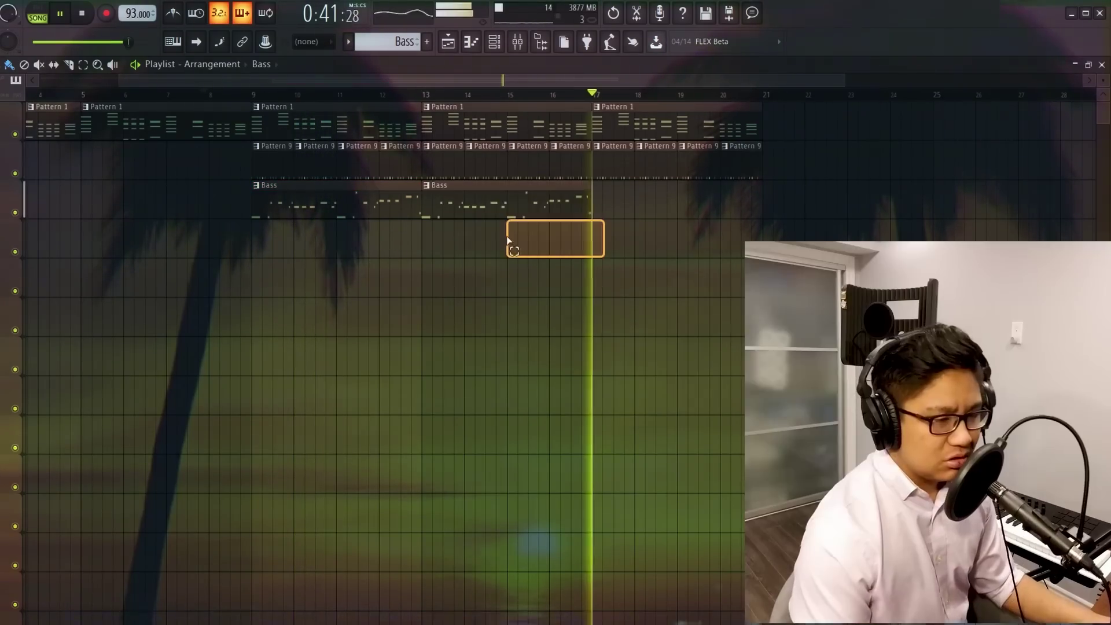
# - Duplicate the Bass clip into bars 17 to 20 of the playlist
pyautogui.hotkey('ctrl', 'b')
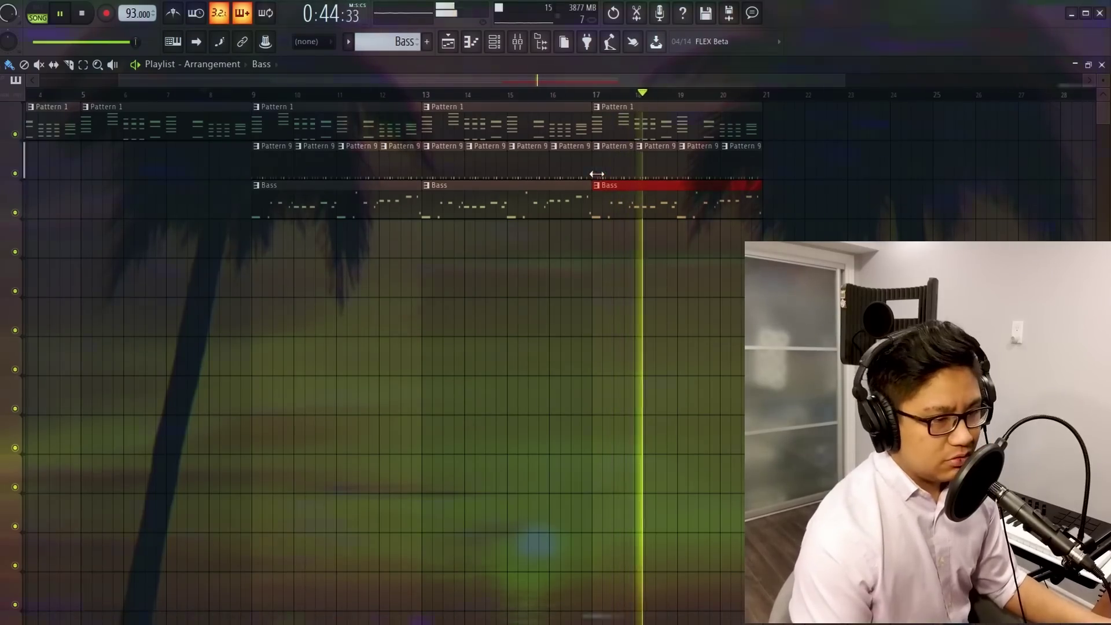
pyautogui.scroll(-3, 497, 262)
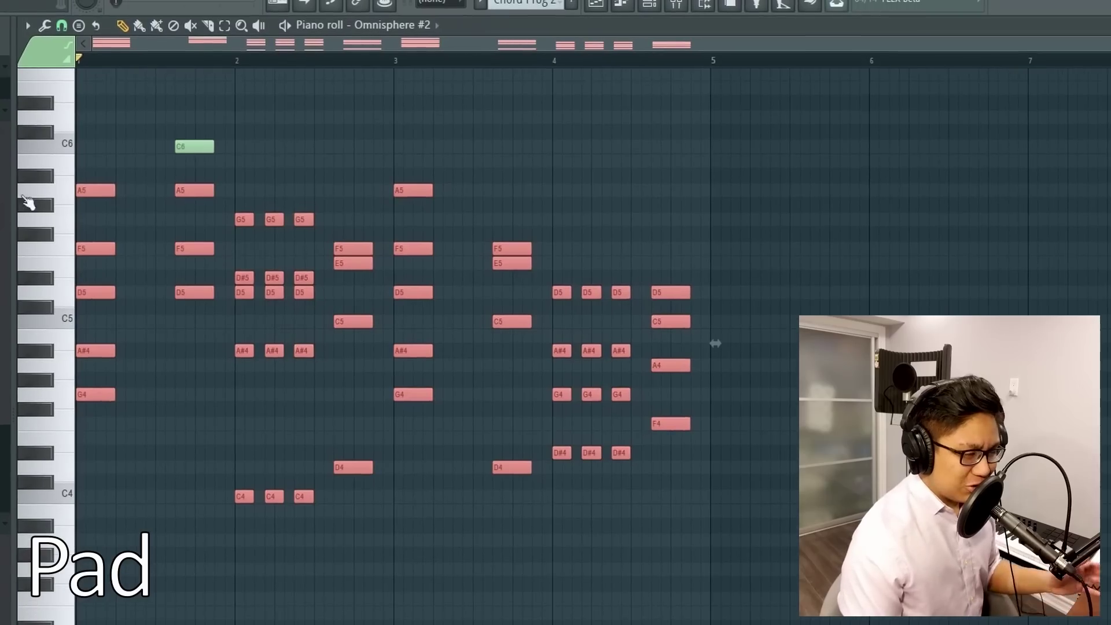
# - Shift all the chord notes of the Chord Prog 2 pad pattern to start at bar 5, and deselect them
pyautogui.press('space')
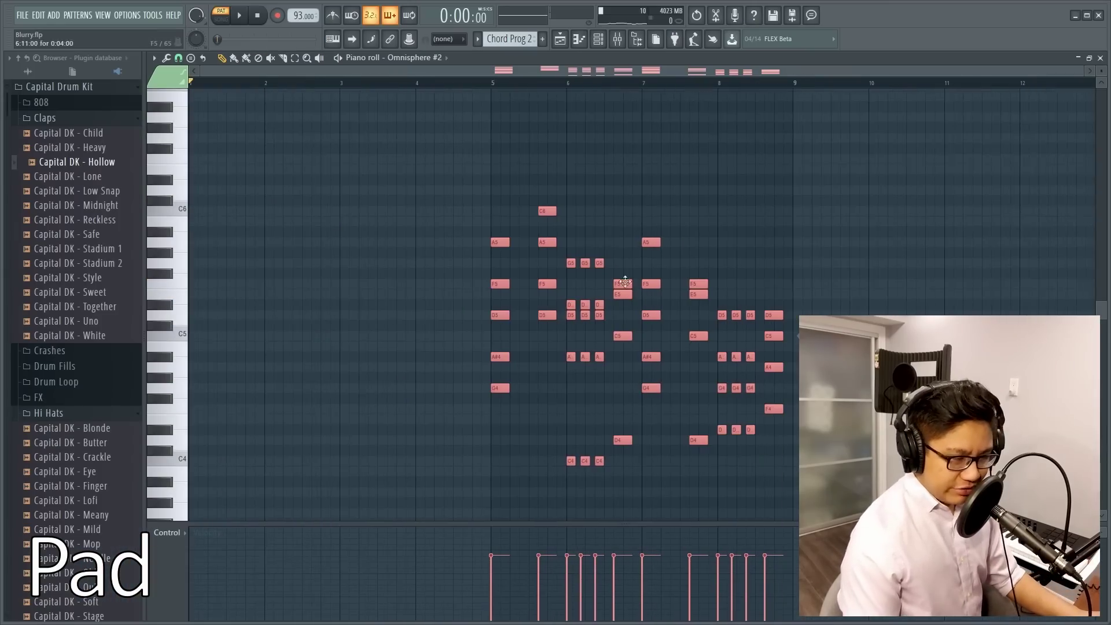
pyautogui.scroll(-2, 749, 384)
pyautogui.click(727, 416)
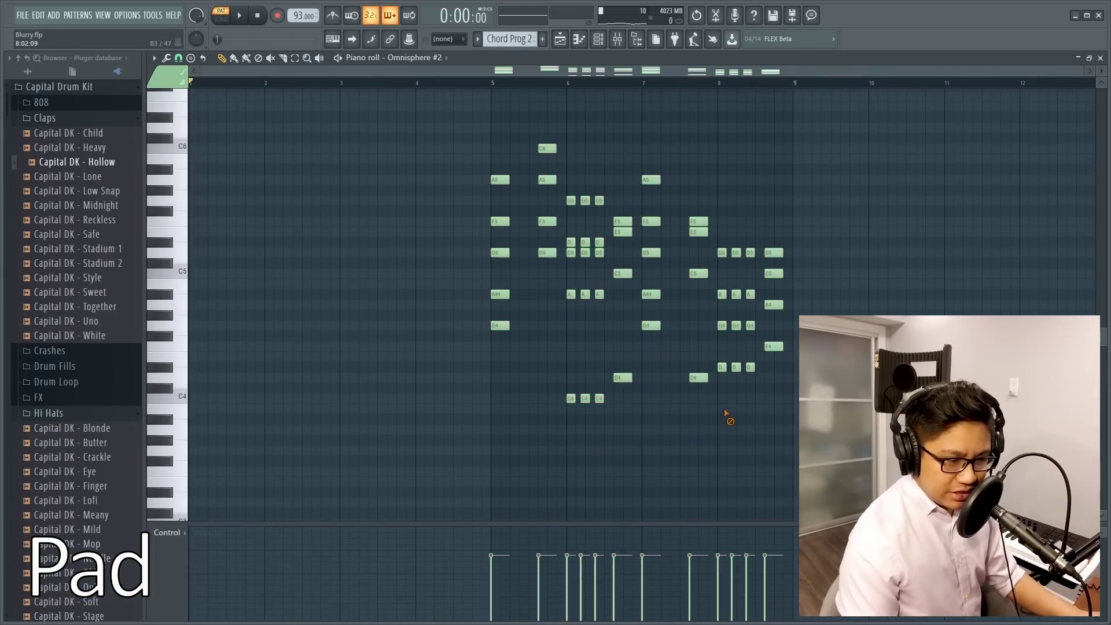
# - Build four one-bar pad chords in bars 1 to 4 from the original chords, starting with D#4, G4, A#4 and D5
pyautogui.moveTo(731, 375); pyautogui.dragTo(720, 248)
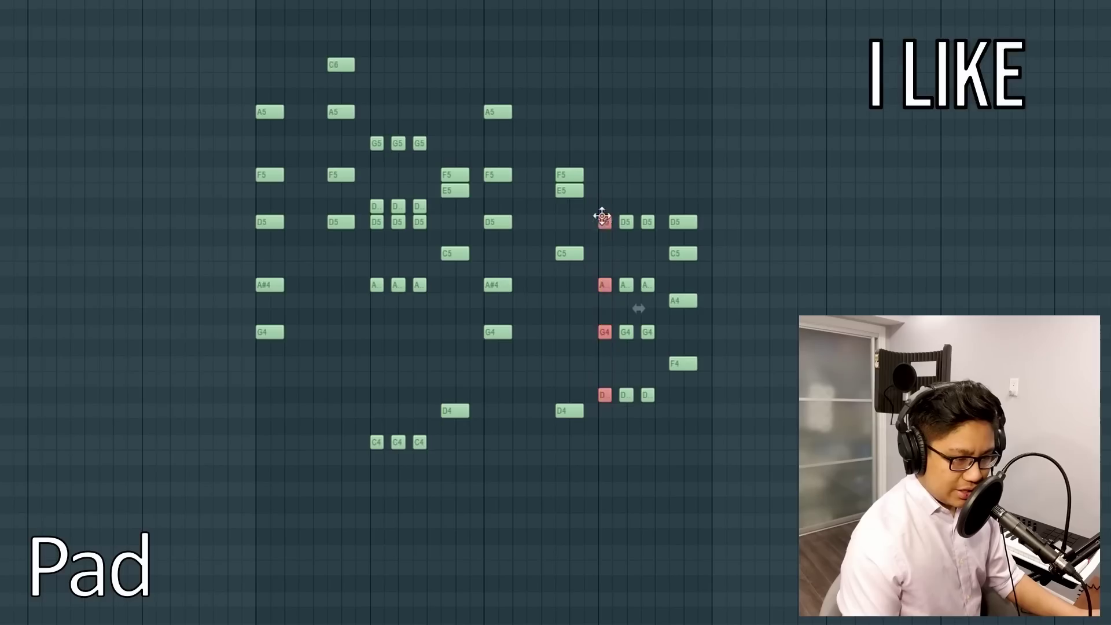
pyautogui.moveTo(601, 216); pyautogui.dragTo(0, 228)
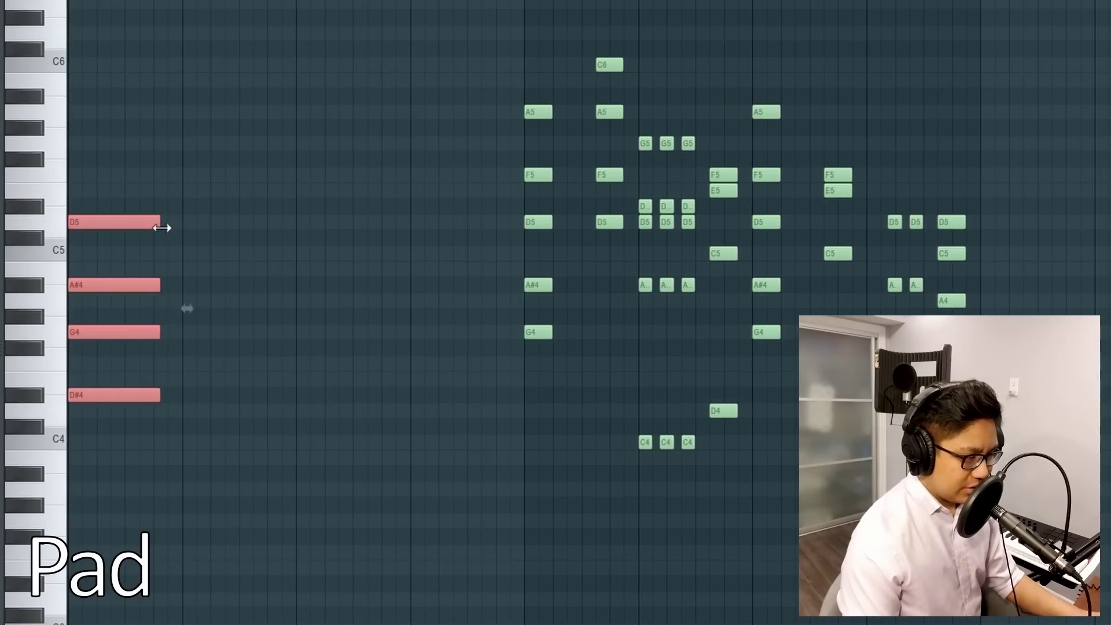
pyautogui.moveTo(563, 230)
pyautogui.mouseDown()
pyautogui.moveTo(617, 234)
pyautogui.moveTo(570, 227)
pyautogui.mouseUp()
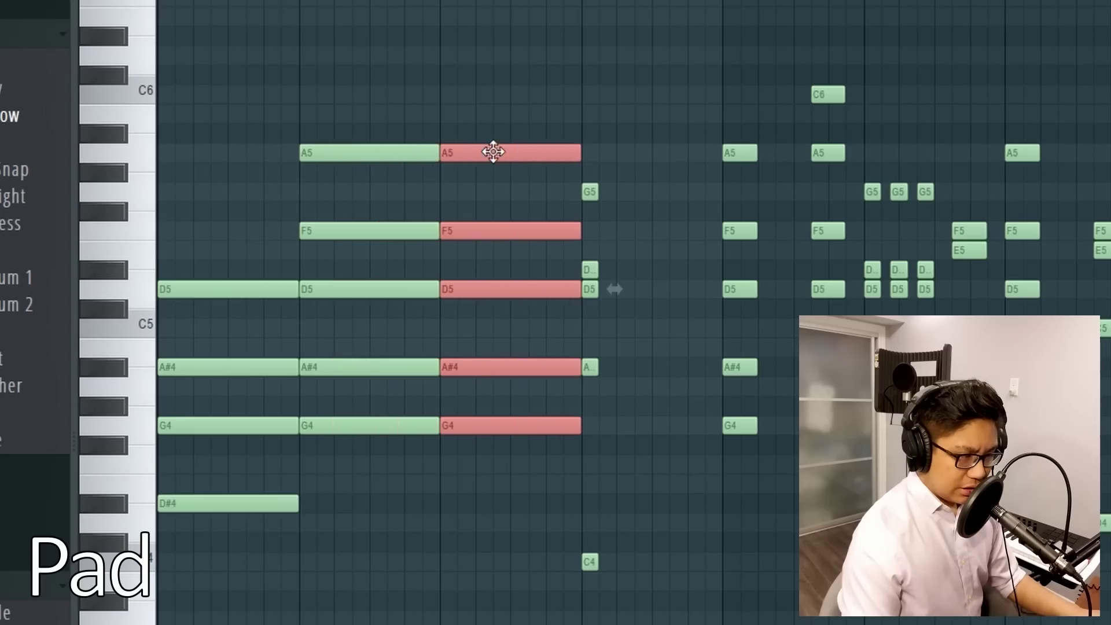
pyautogui.click(486, 101)
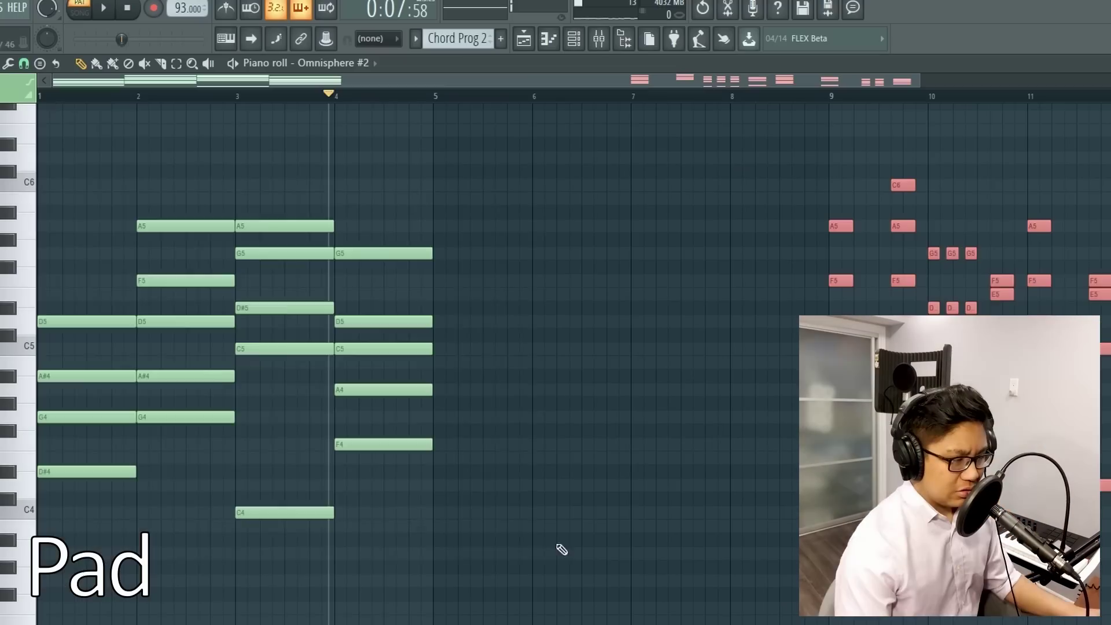
# - Duplicate the four pad chords into bars 5 to 8 and slice the bar 2 chord at beats 3 and 4
pyautogui.moveTo(535, 563); pyautogui.dragTo(36, 186)
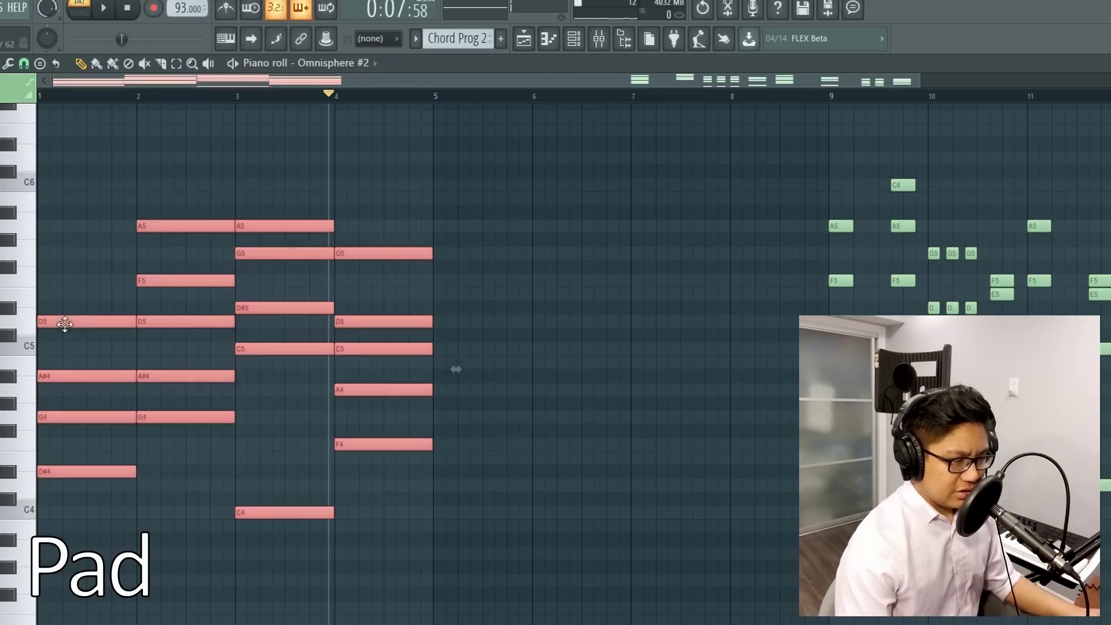
pyautogui.moveTo(62, 323); pyautogui.dragTo(470, 314)
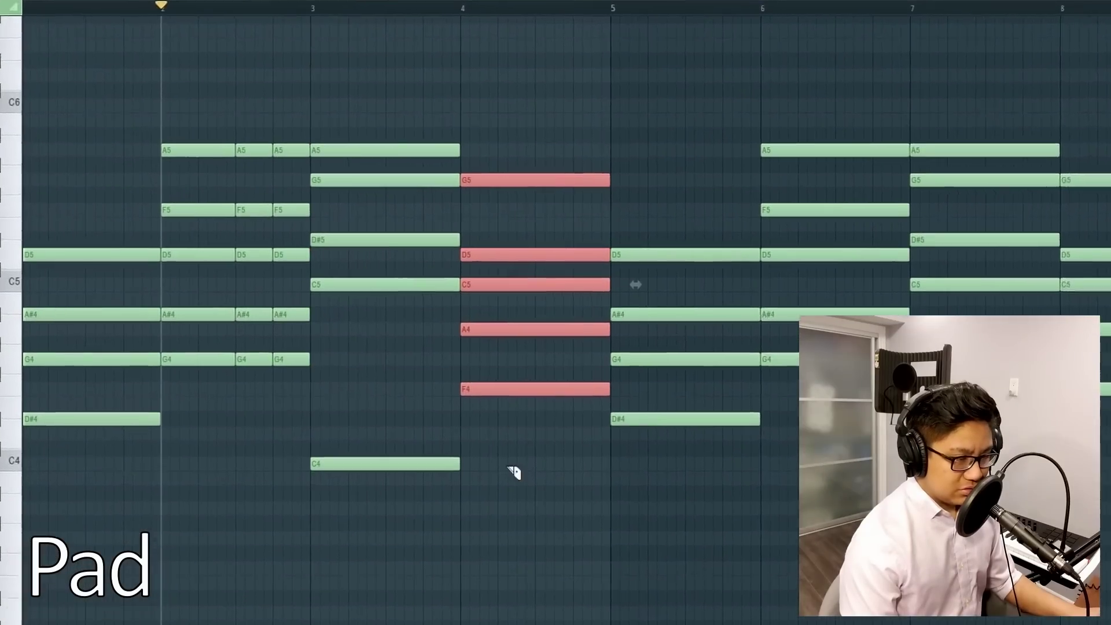
# - Slice the bar 4 and bar 8 pad chords in half and the bar 6 chord at beats 3 and 4
pyautogui.moveTo(536, 446); pyautogui.dragTo(536, 120)
pyautogui.moveTo(853, 411); pyautogui.dragTo(896, 376)
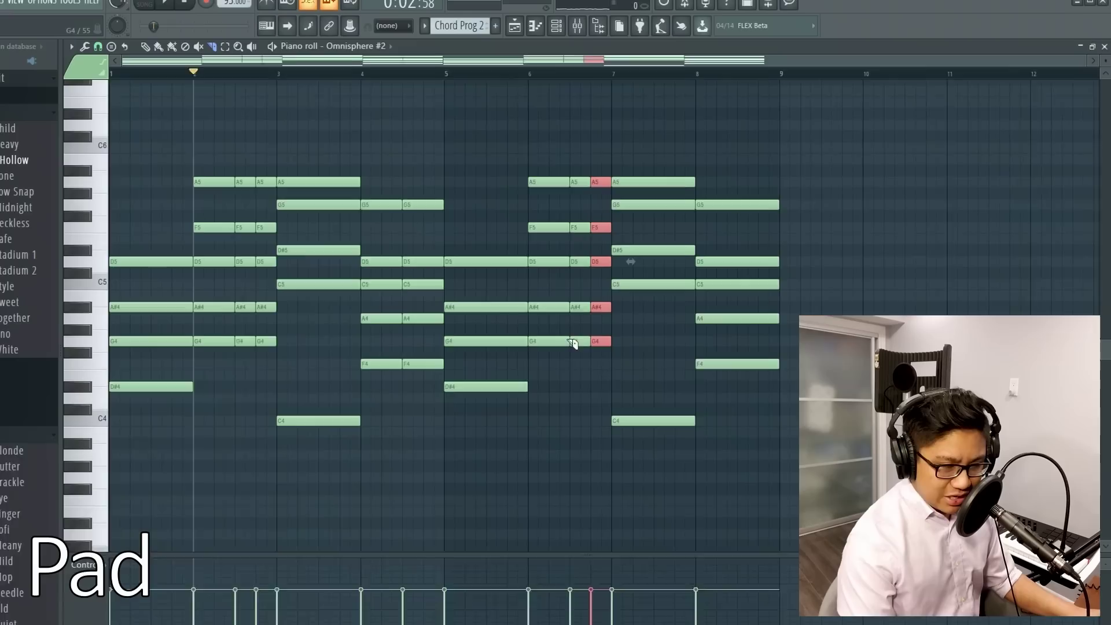
pyautogui.scroll(4, 799, 324)
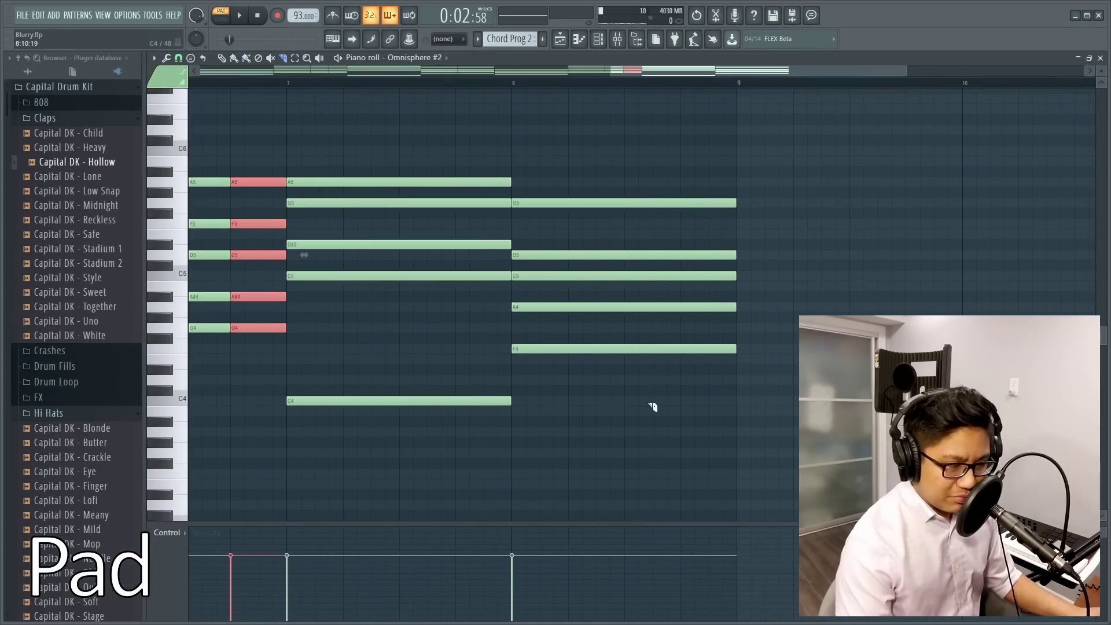
pyautogui.moveTo(628, 206); pyautogui.dragTo(629, 204)
pyautogui.hotkey('ctrl', 'd')
pyautogui.press('p')
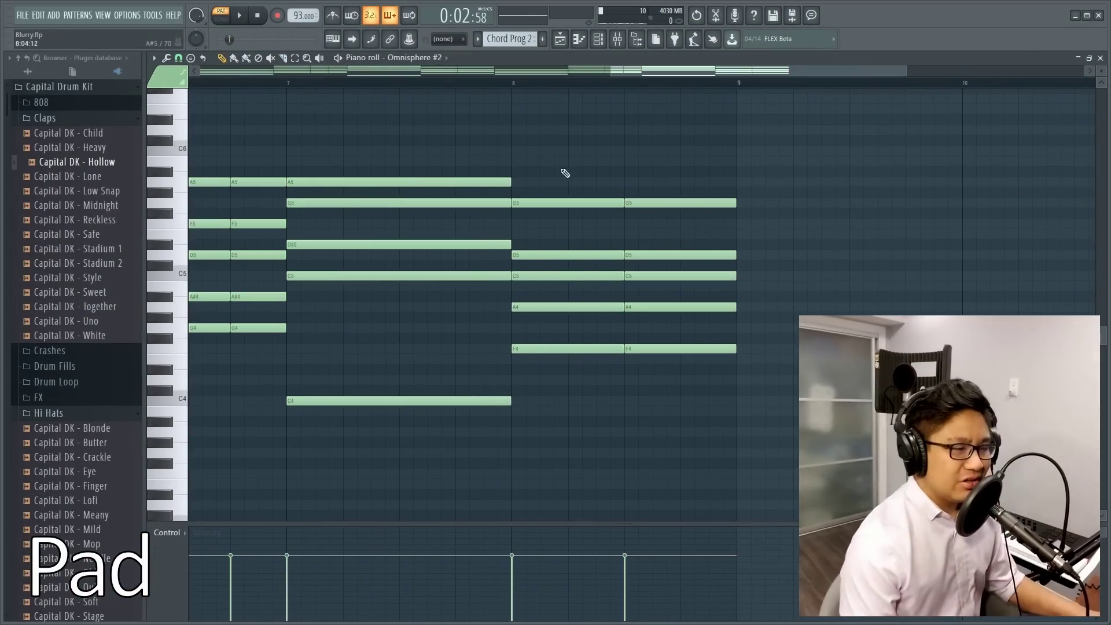
# - Add A5 to both bar 8 chords, and change the second one's G5, D5 and F4 to F#5, D#5 and F#4
pyautogui.scroll(-4, 585, 186)
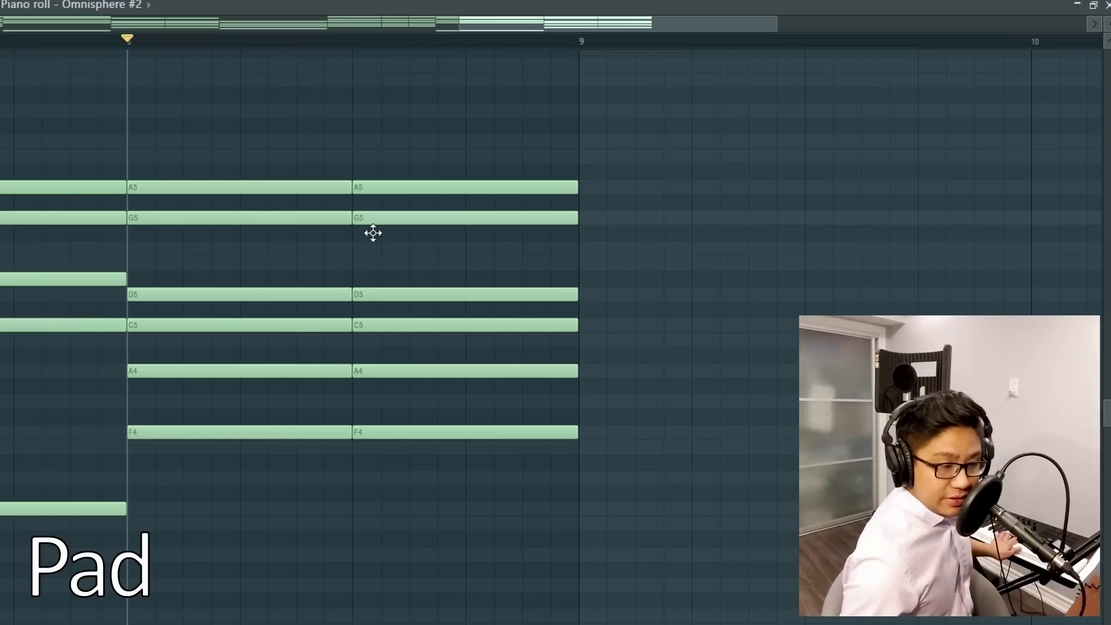
pyautogui.moveTo(374, 233); pyautogui.dragTo(373, 244)
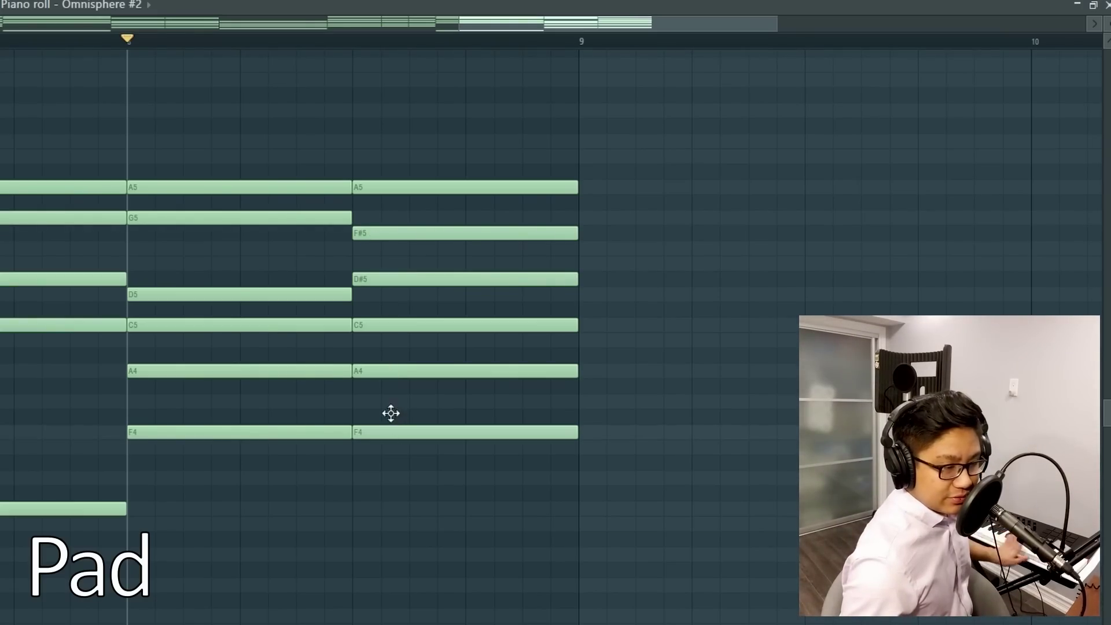
pyautogui.scroll(-2, 388, 301)
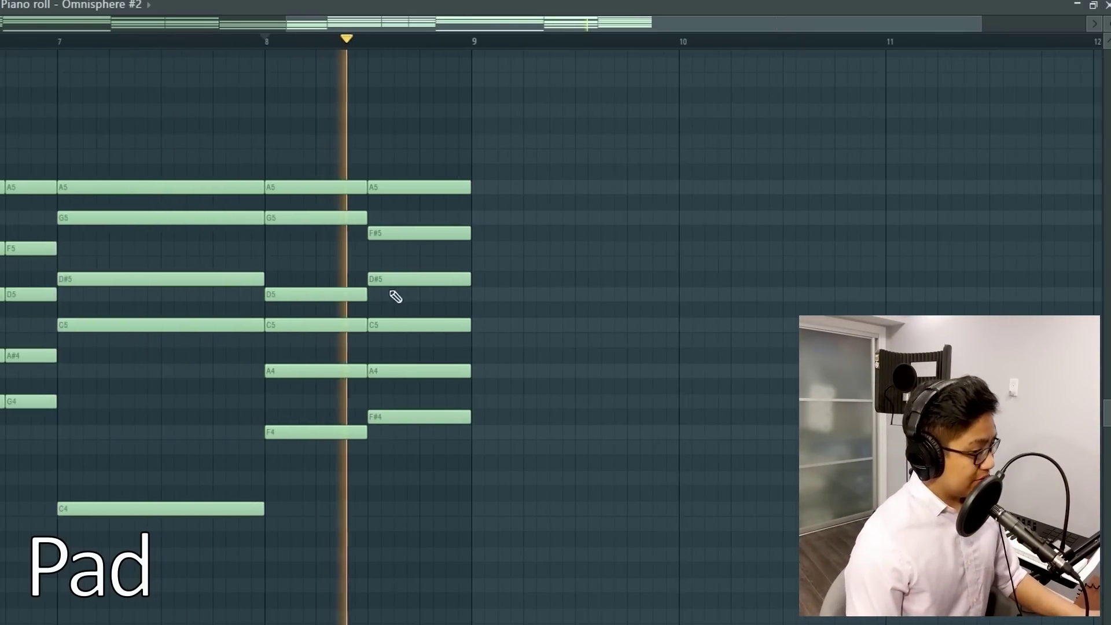
# - In the last chord slice of bar 2, add C6, raise A#4 to C5, remove G4, and play it back
pyautogui.scroll(-2, 457, 266)
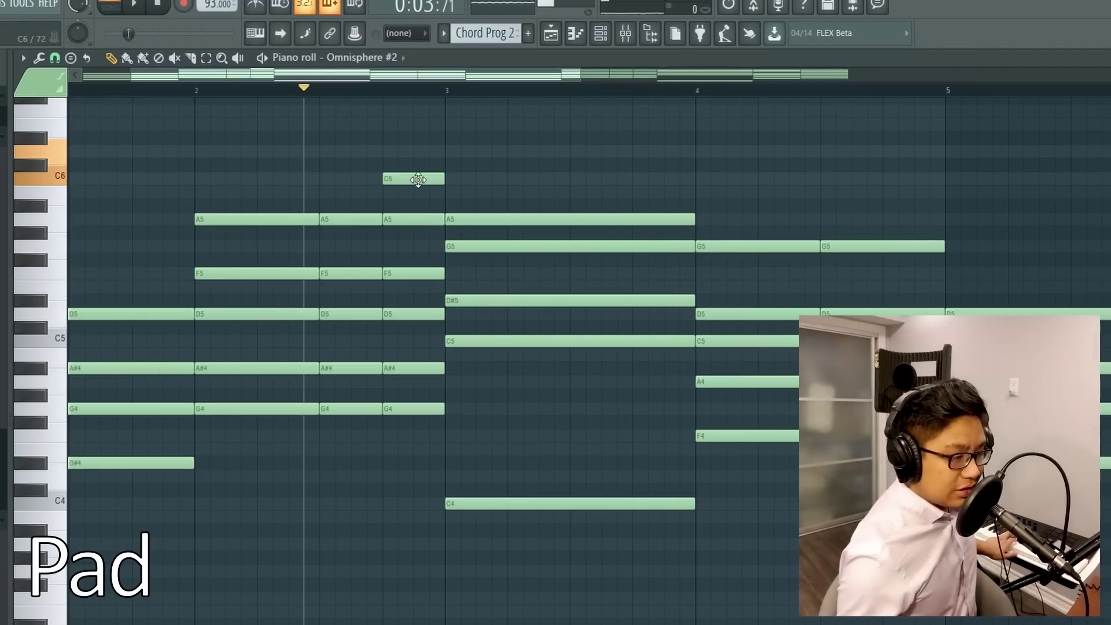
pyautogui.moveTo(392, 368); pyautogui.dragTo(391, 341)
pyautogui.press('space')
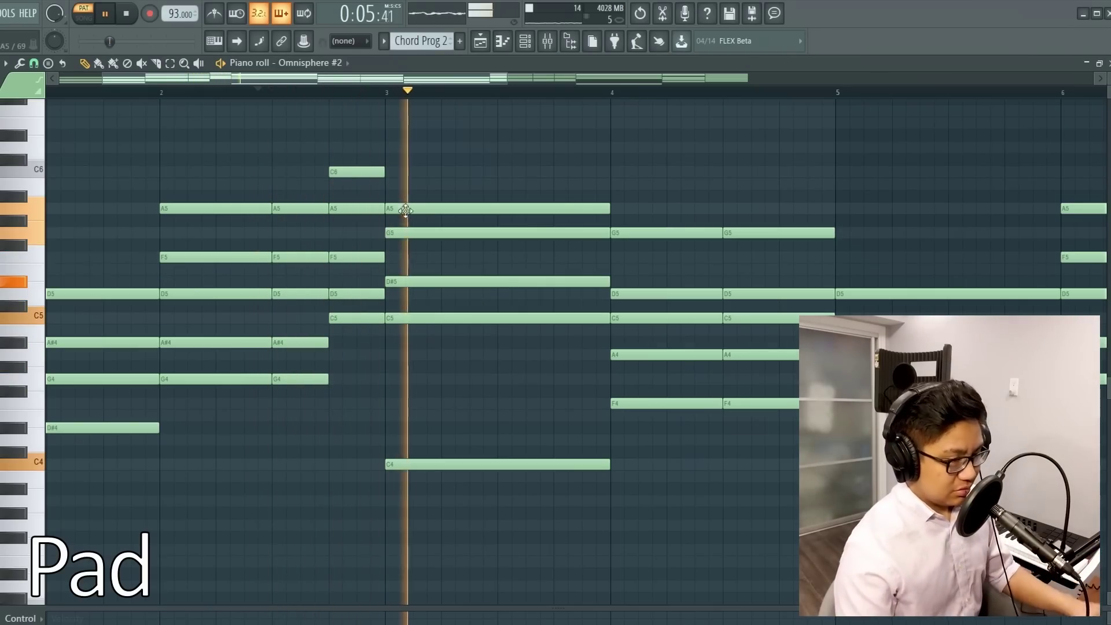
# - Remove the G5 note from the second half of bar 4 after trying it lower, and play back from bar 4
pyautogui.scroll(-3, 588, 226)
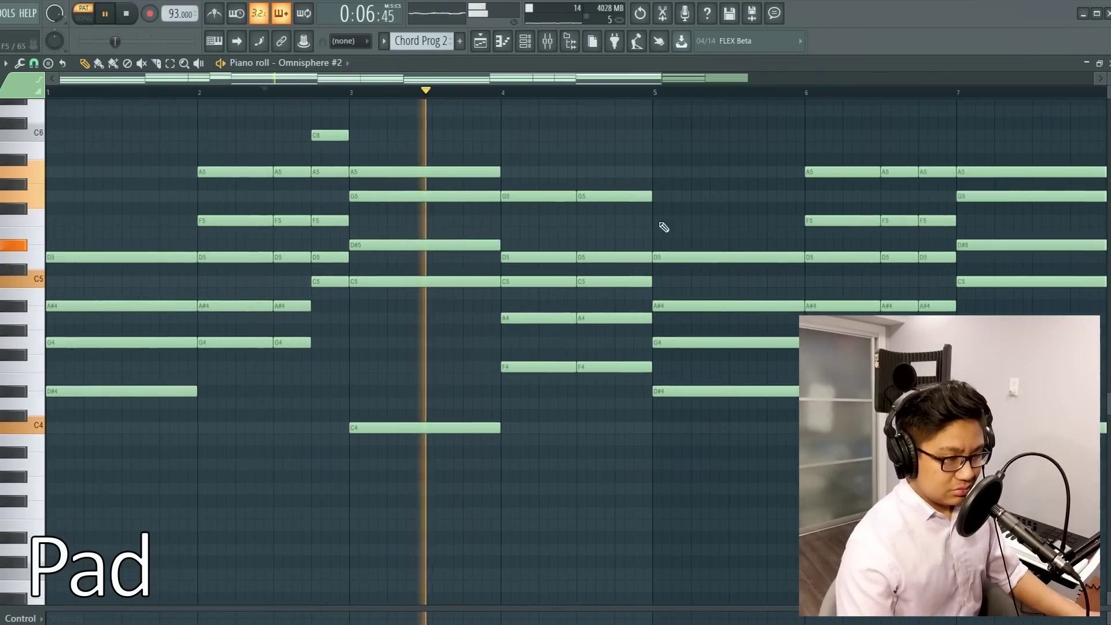
pyautogui.scroll(3, 735, 234)
pyautogui.scroll(2, 764, 236)
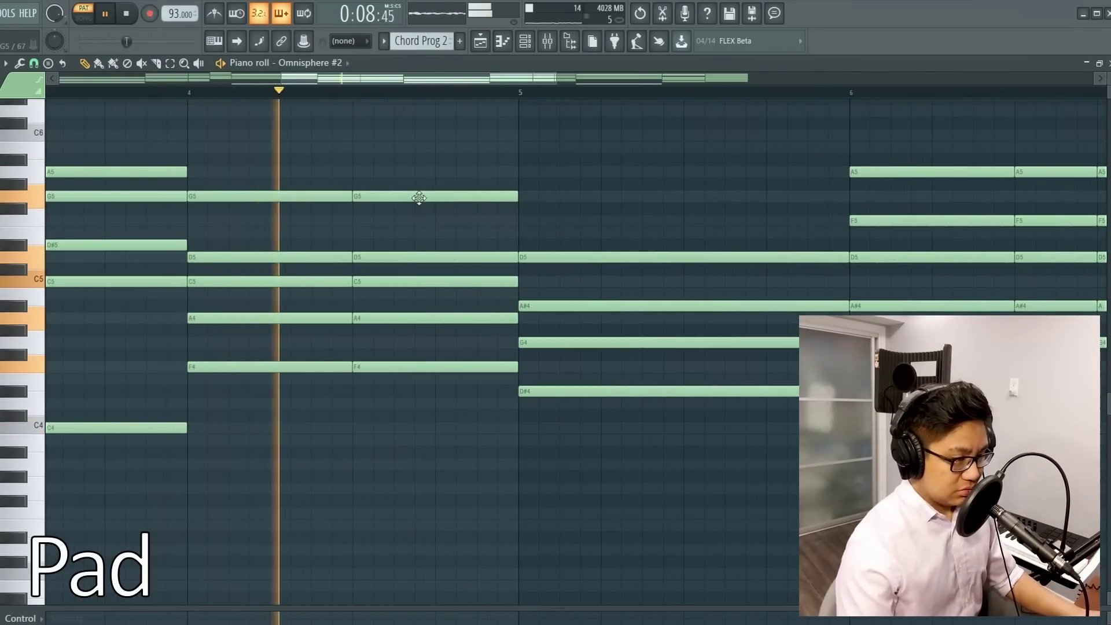
pyautogui.press('space')
pyautogui.moveTo(417, 197); pyautogui.dragTo(410, 225)
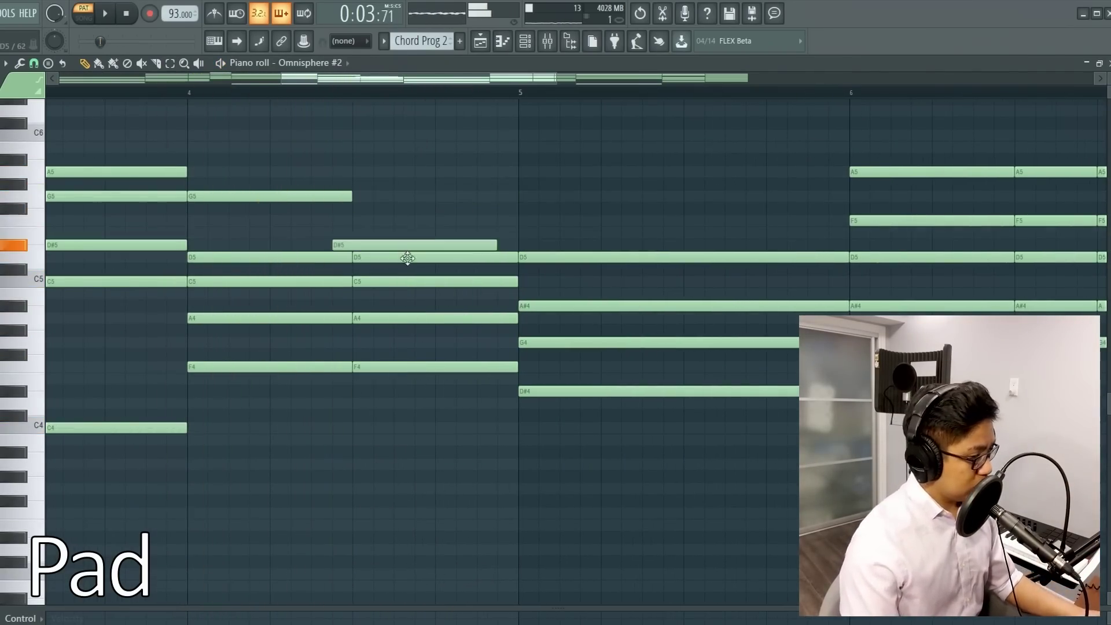
pyautogui.rightClick(422, 219)
pyautogui.click(202, 89)
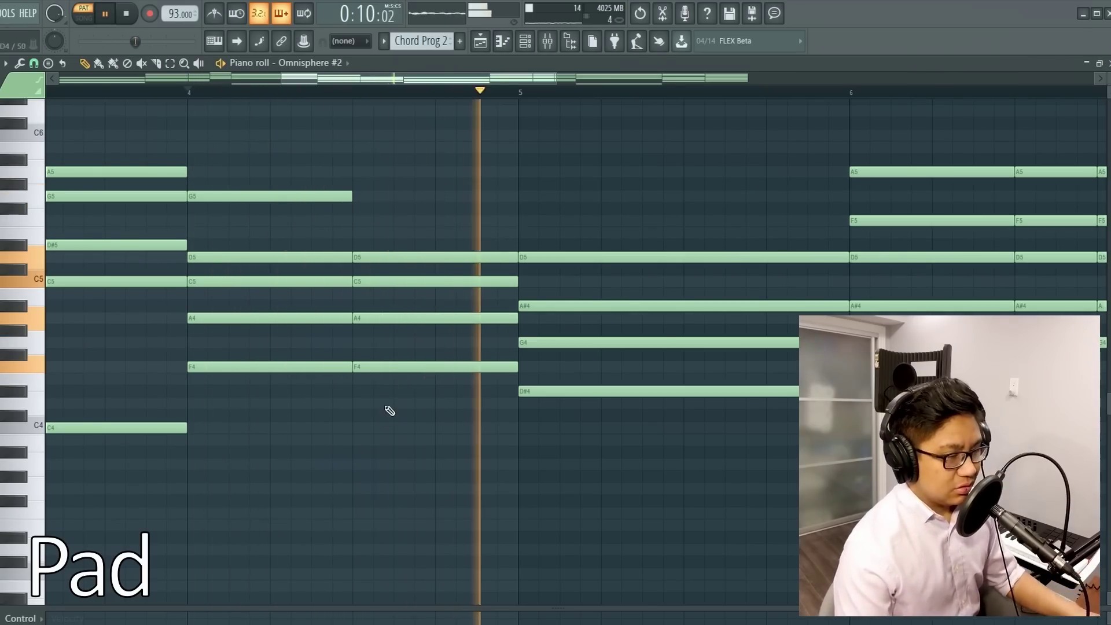
pyautogui.scroll(-4, 454, 363)
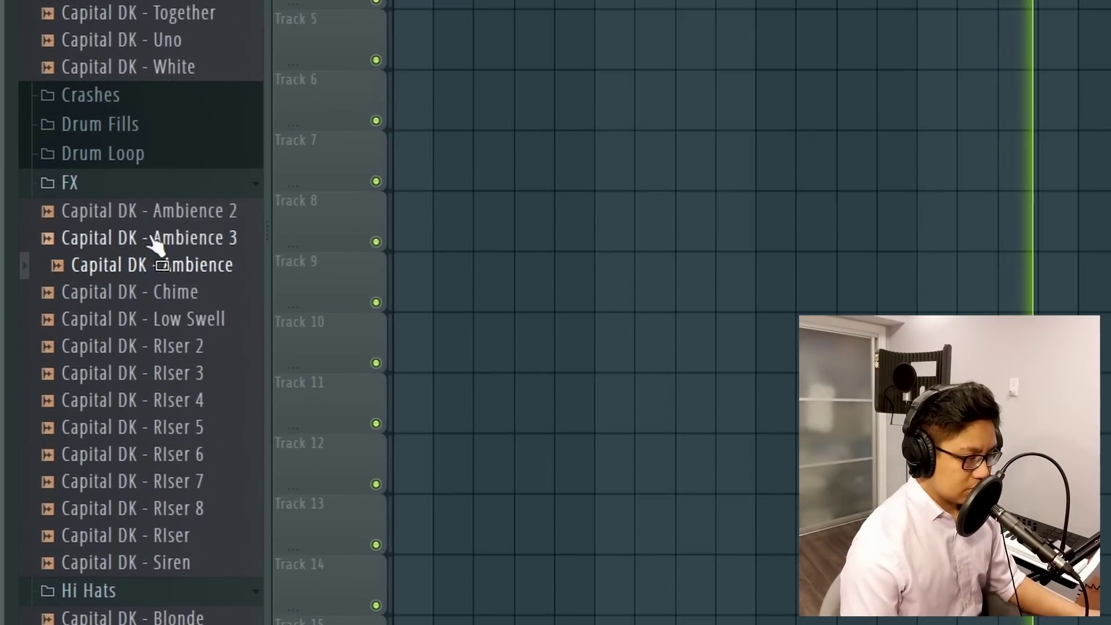
# - Place Capital DK - Ambience 2 on Track 5 at bar 25, duplicate it right after, and lower the sample's volume to about 45%
pyautogui.moveTo(154, 221); pyautogui.dragTo(510, 231)
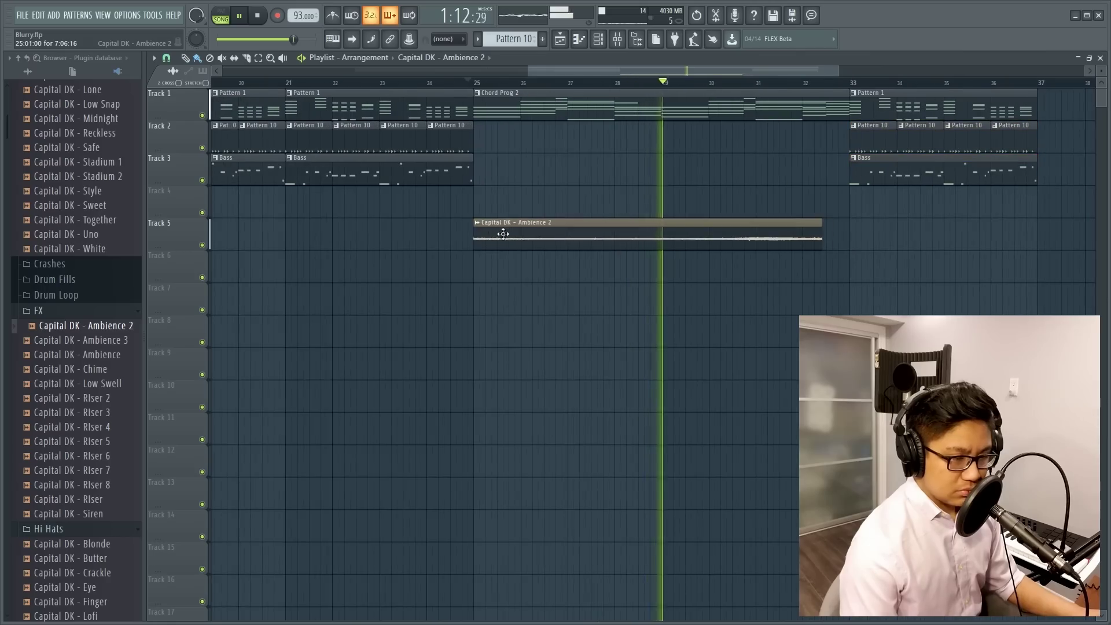
pyautogui.hotkey('ctrl', 'b')
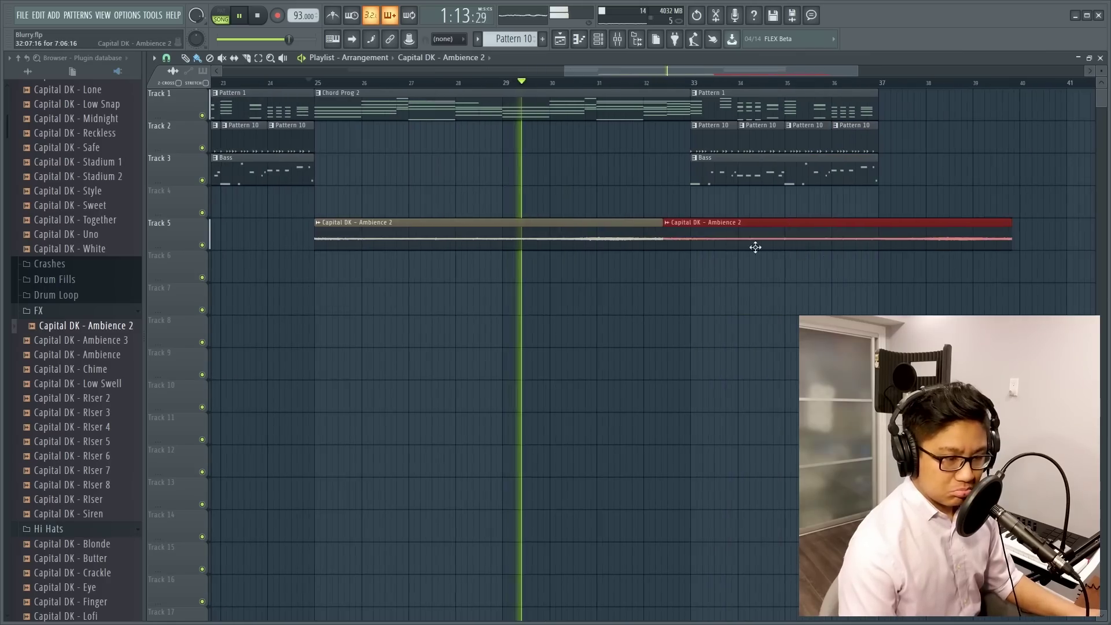
pyautogui.doubleClick(566, 234)
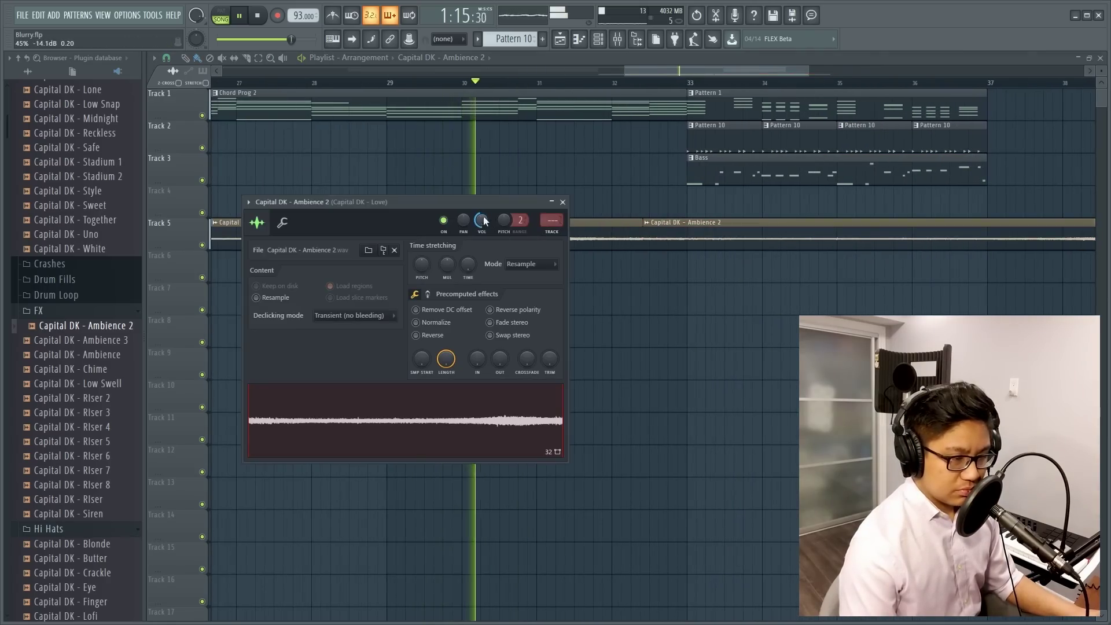
pyautogui.press('Escape')
# - Slice the second Ambience 2 clip at bar 33, delete the part past the bridge, and recheck the sample's channel settings
pyautogui.click(691, 250)
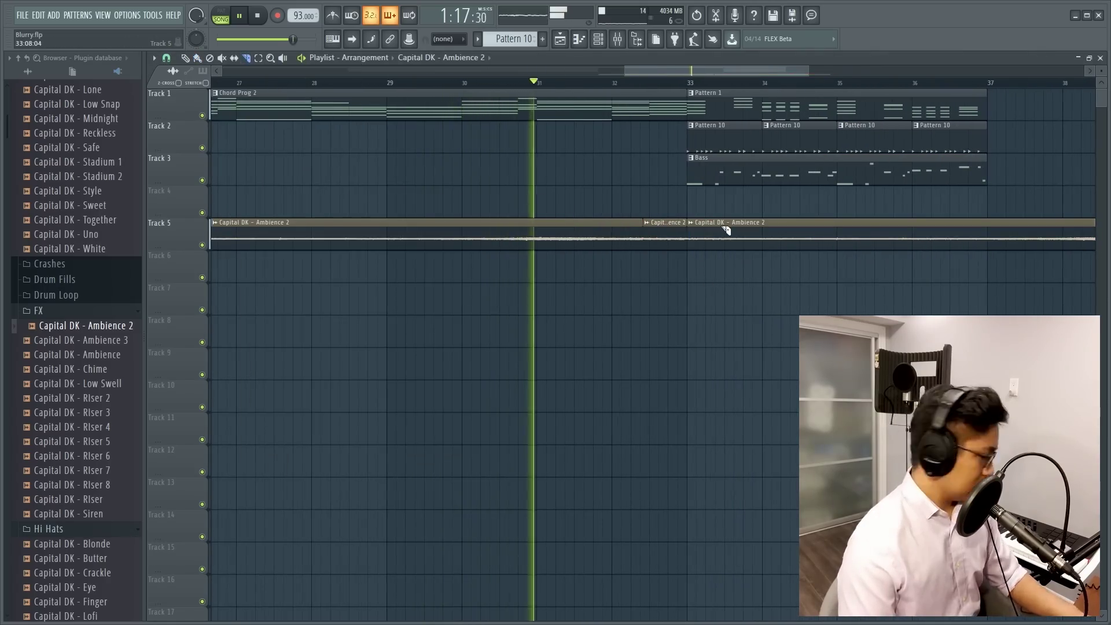
pyautogui.rightClick(728, 224)
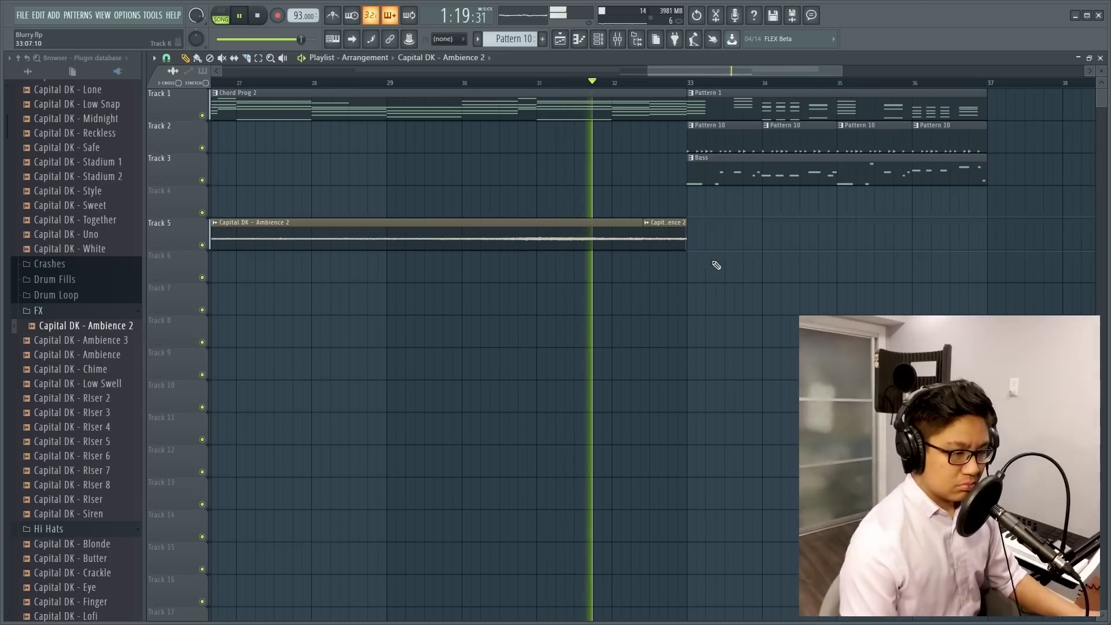
pyautogui.doubleClick(665, 233)
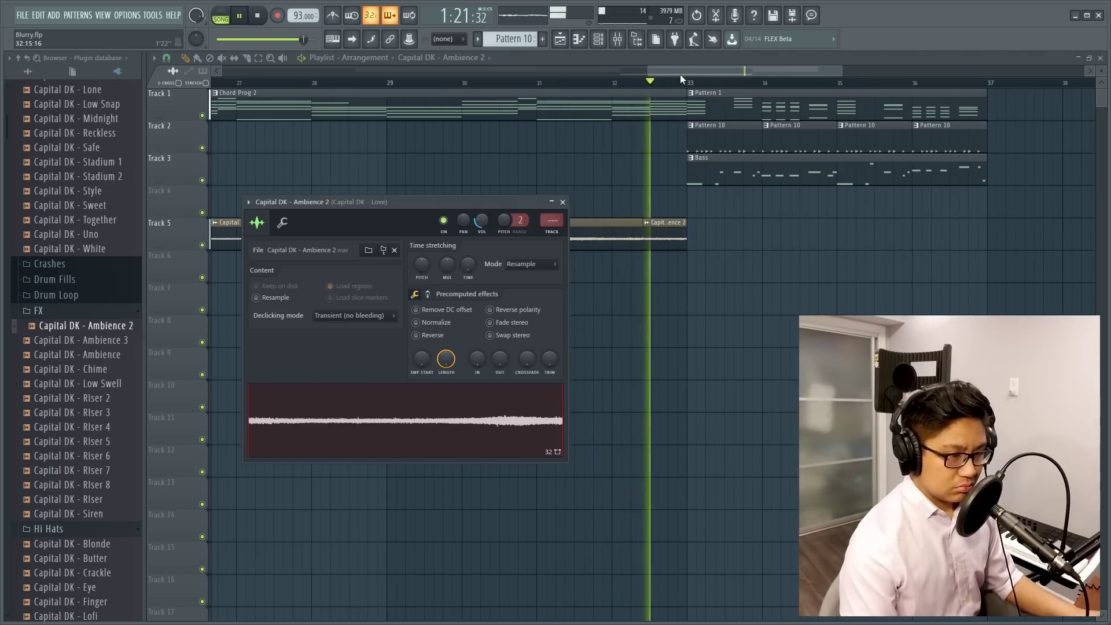
pyautogui.press('Escape')
# - Duplicate the chord, drum and bass clips of bars 33–36 to bar 37, and make the bridge's Chord Prog 2 clip unique
pyautogui.scroll(-3, 697, 165)
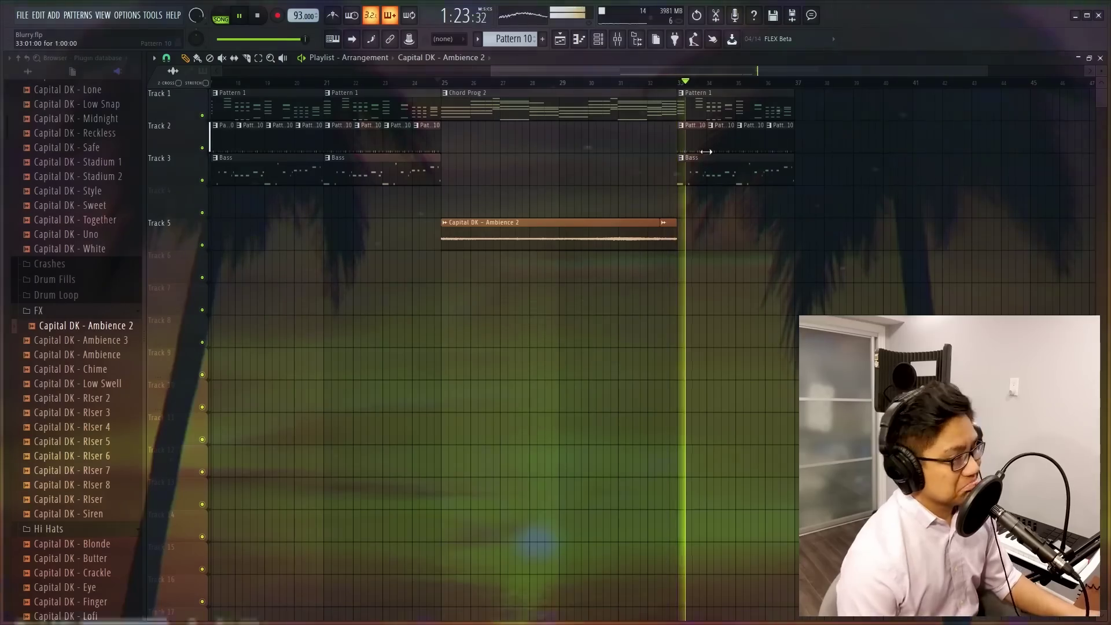
pyautogui.moveTo(835, 191); pyautogui.dragTo(708, 116)
pyautogui.hotkey('ctrl', 'b')
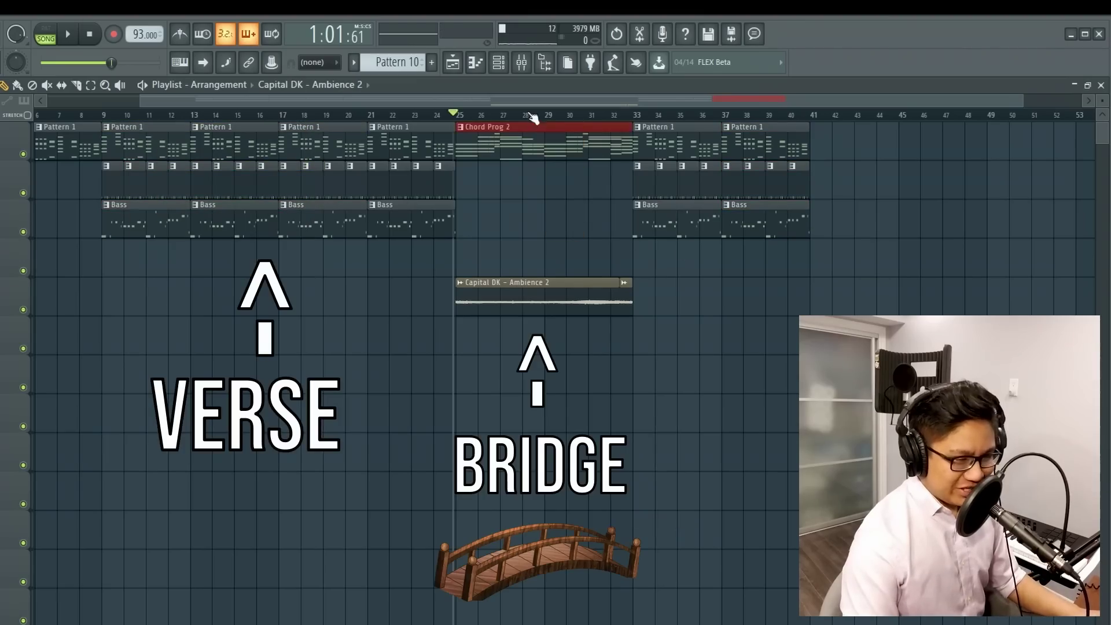
pyautogui.moveTo(820, 315); pyautogui.dragTo(650, 116)
pyautogui.scroll(2, 713, 313)
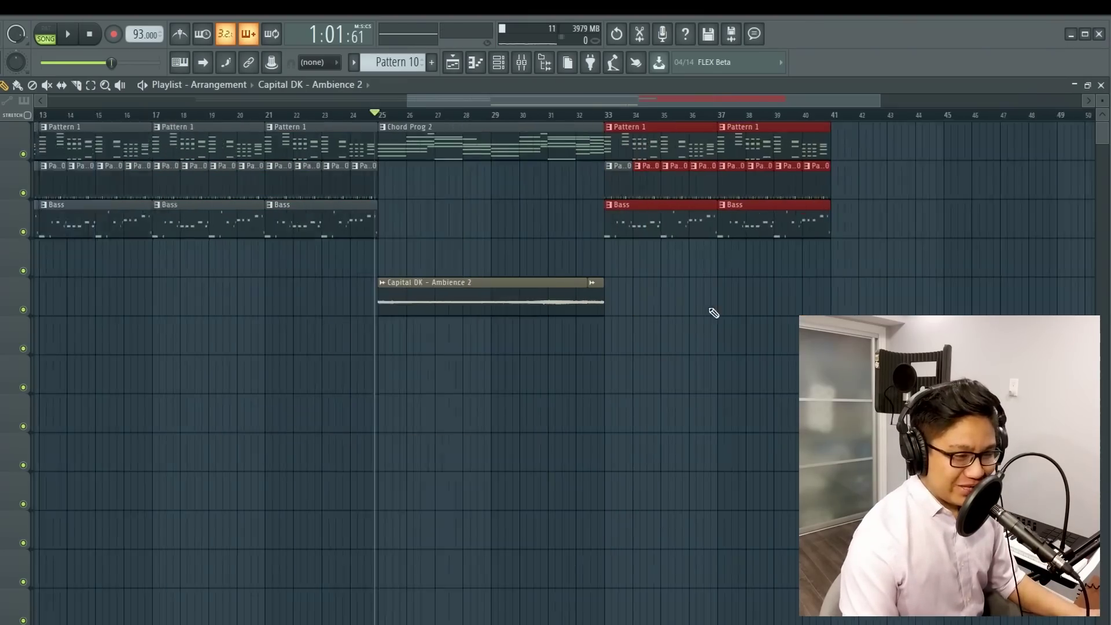
pyautogui.scroll(4, 714, 312)
pyautogui.click(588, 284)
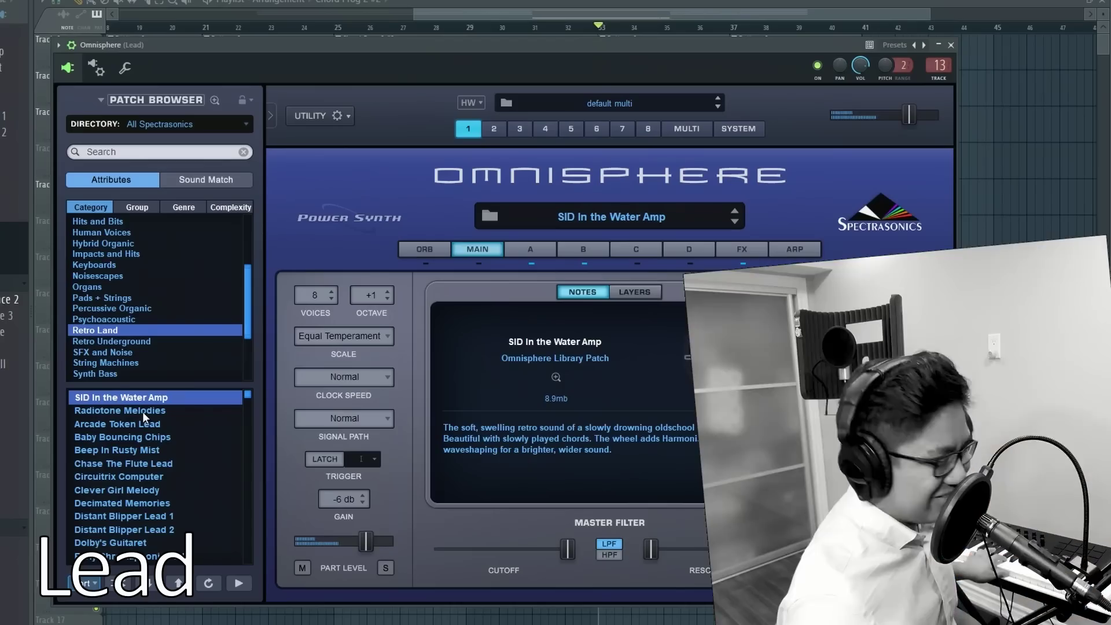
# - Audition Radiotone Melodies and another Retro Land patch in Omnisphere for the lead, and play back the looped bars 33–36
pyautogui.click(142, 412)
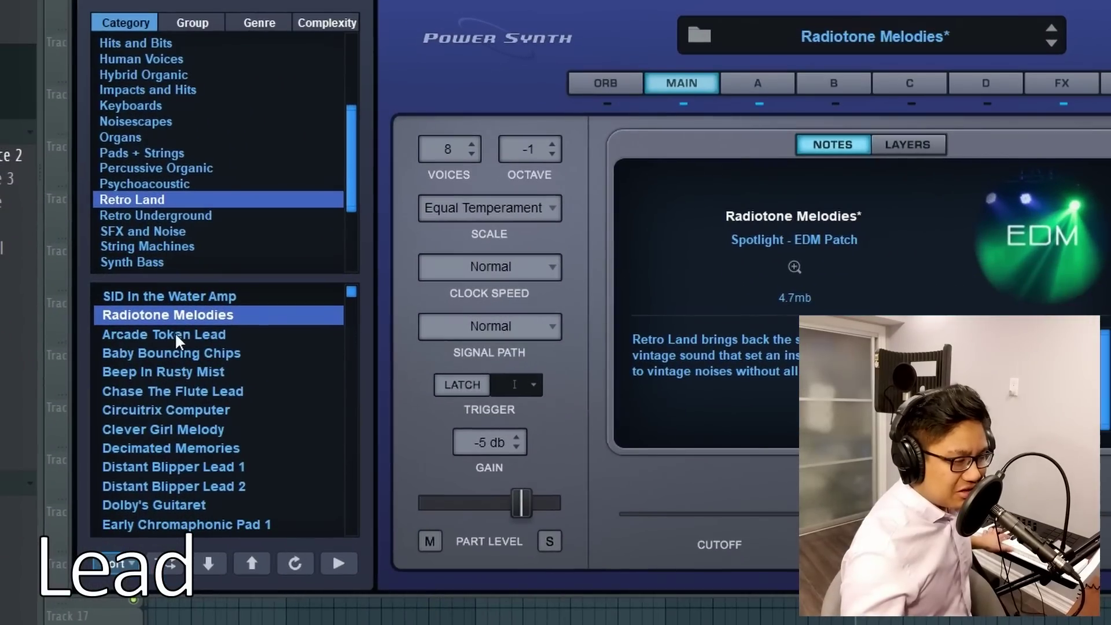
pyautogui.click(227, 437)
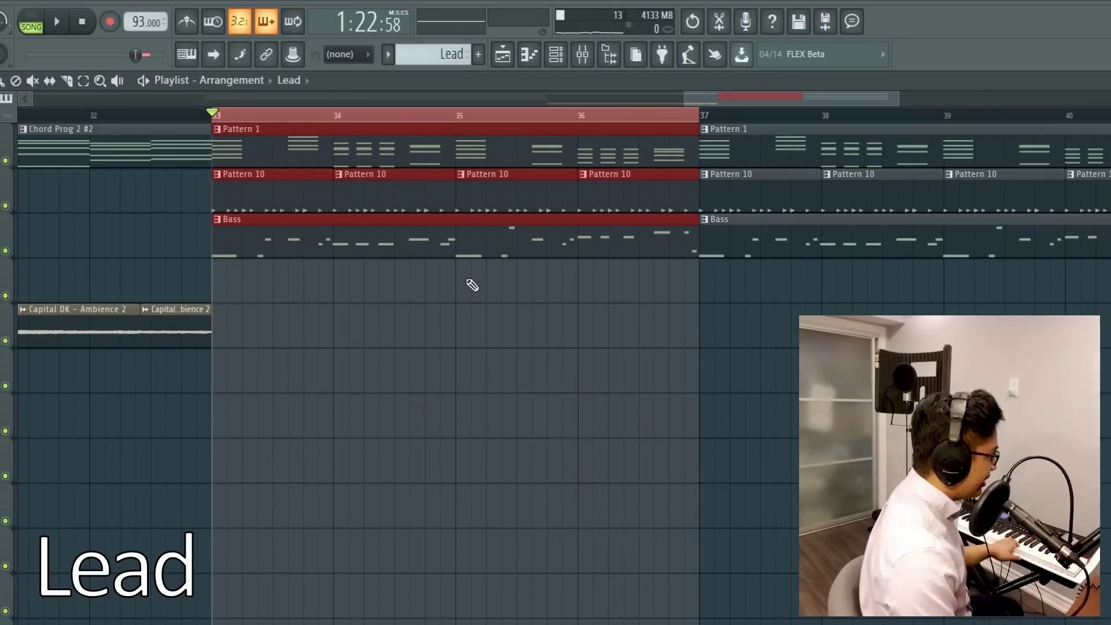
pyautogui.press('space')
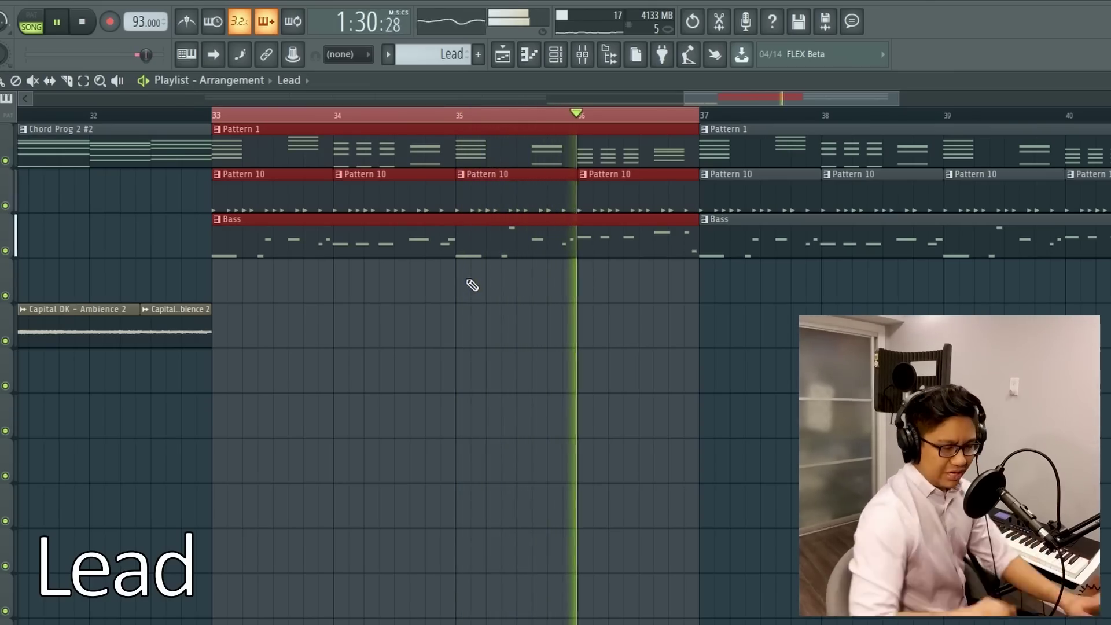
pyautogui.press('space')
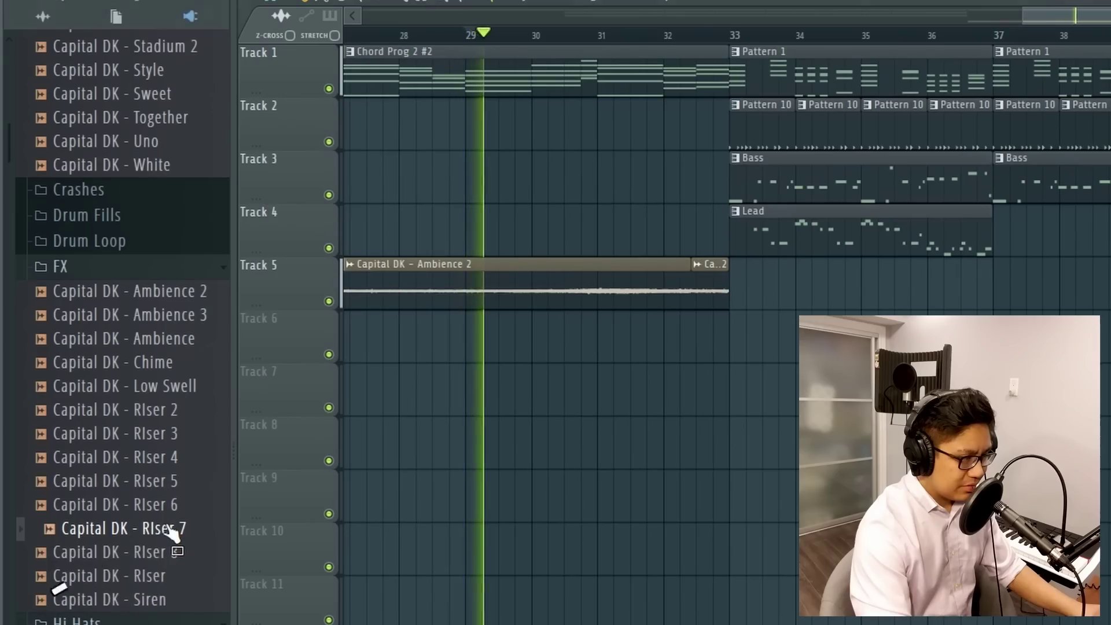
# - Place Capital DK - RIser 7 on Track 6, align its end with bar 33, and open its channel settings
pyautogui.moveTo(170, 532); pyautogui.dragTo(669, 332)
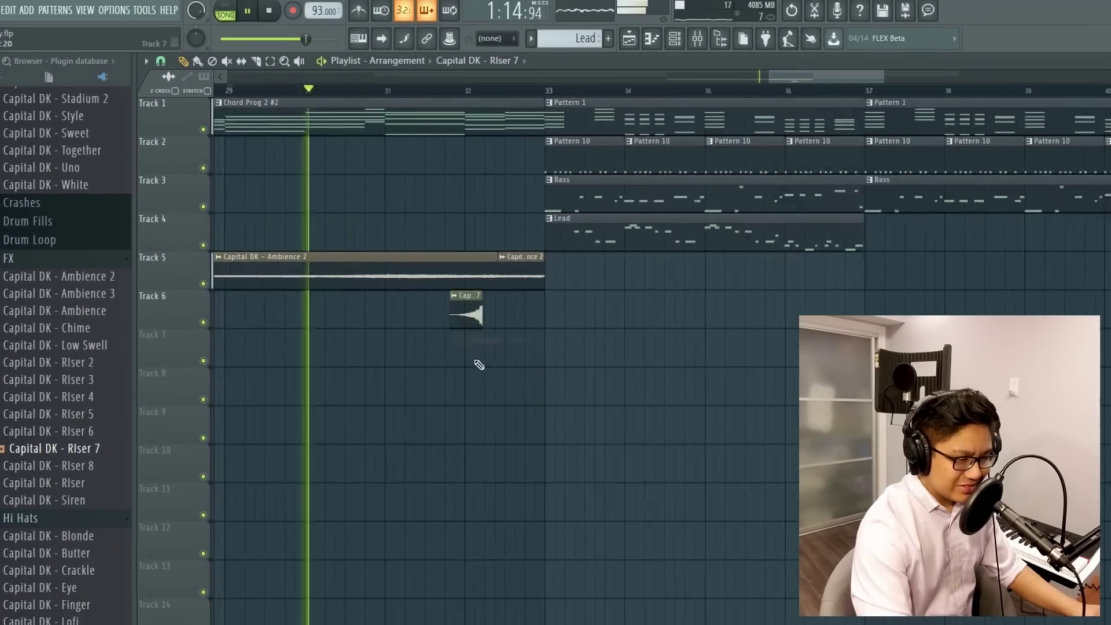
pyautogui.scroll(5, 479, 365)
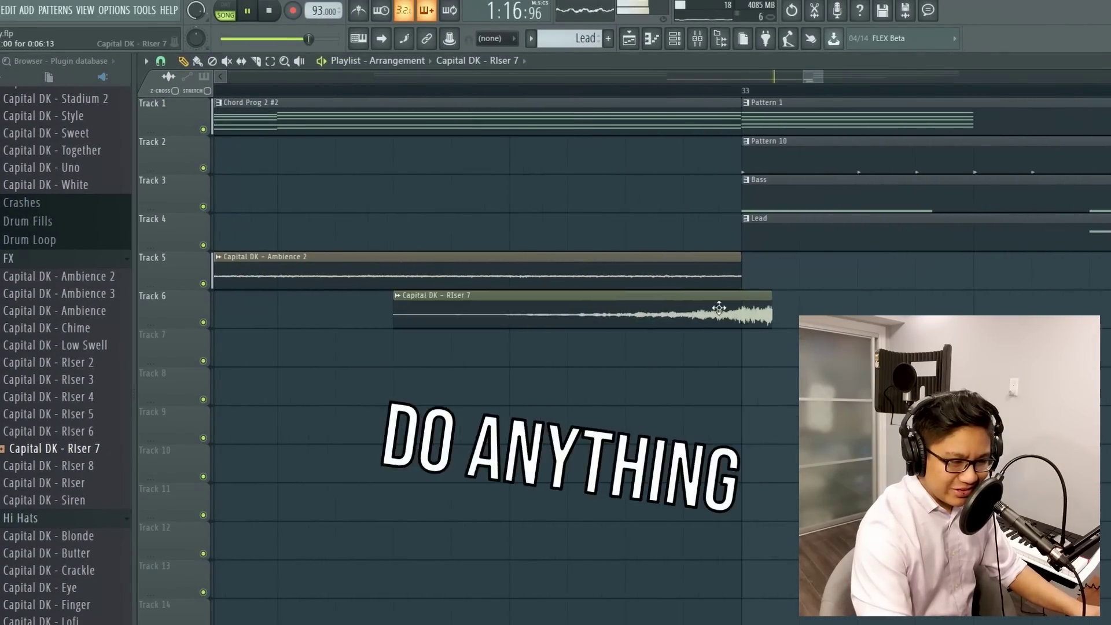
pyautogui.doubleClick(553, 296)
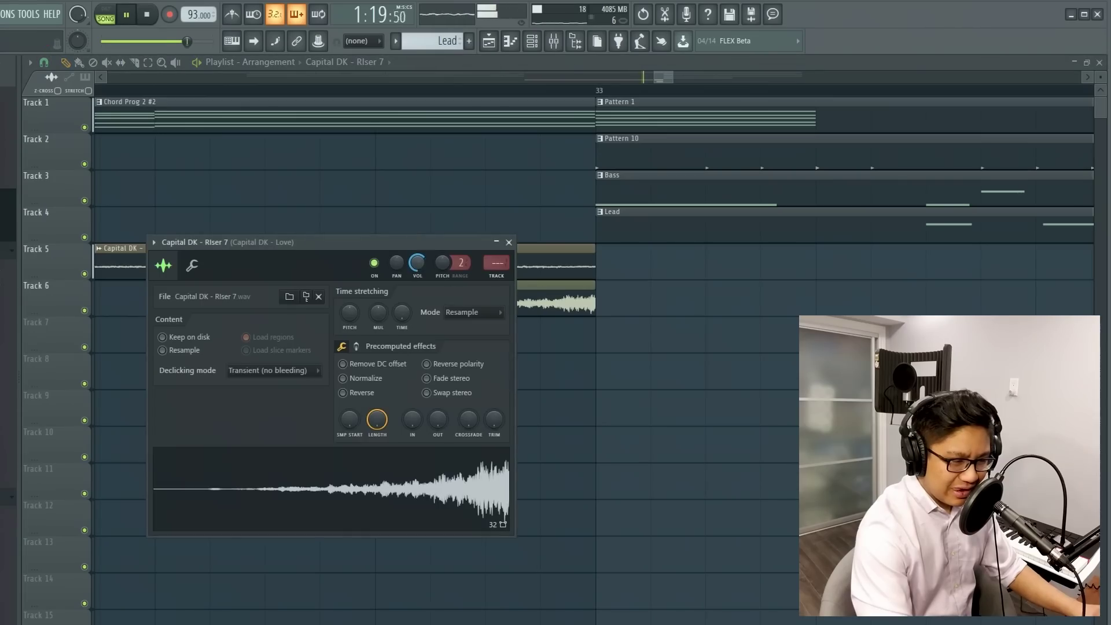
pyautogui.scroll(-4, 664, 81)
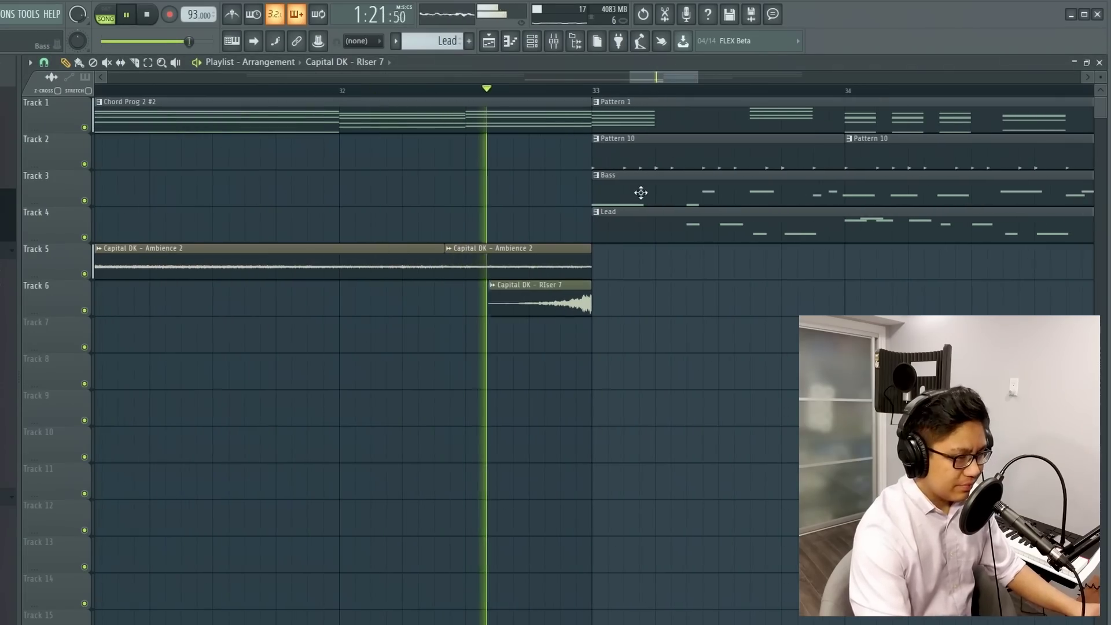
# - Duplicate the Lead clip on Track 4 from bar 33 to bar 37
pyautogui.scroll(-2, 631, 263)
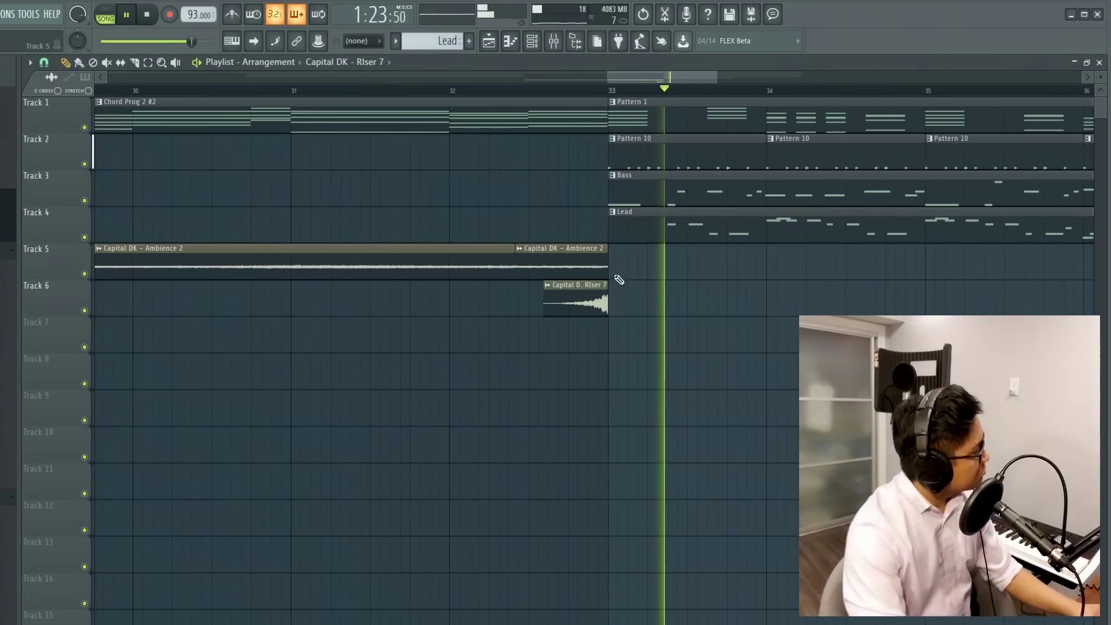
pyautogui.scroll(-3, 654, 272)
pyautogui.click(820, 227)
pyautogui.hotkey('ctrl', 'b')
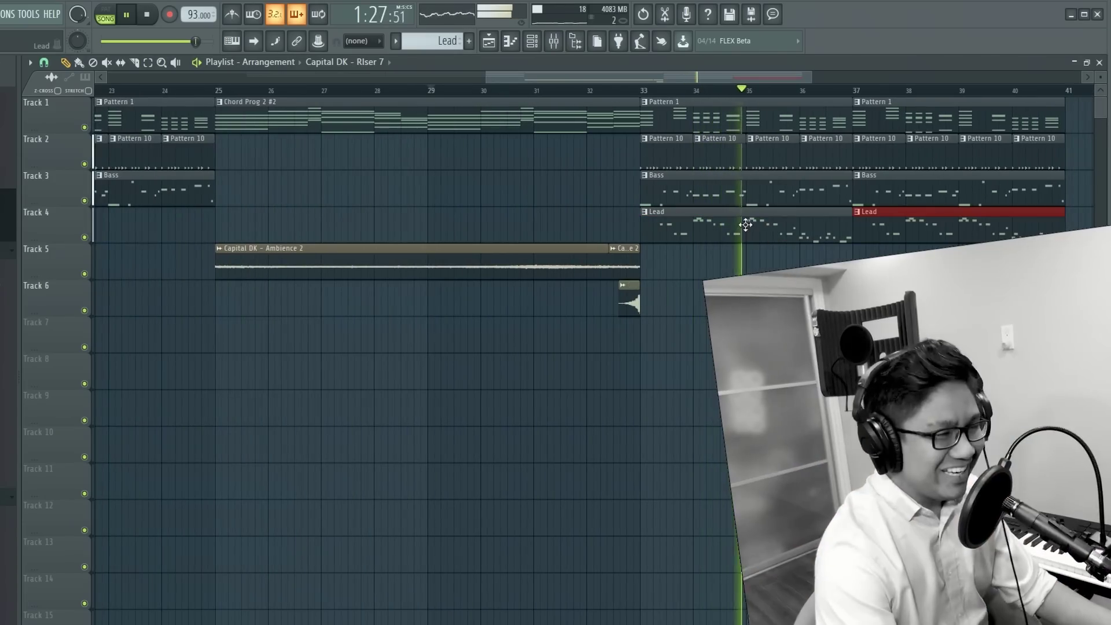
pyautogui.scroll(-2, 673, 236)
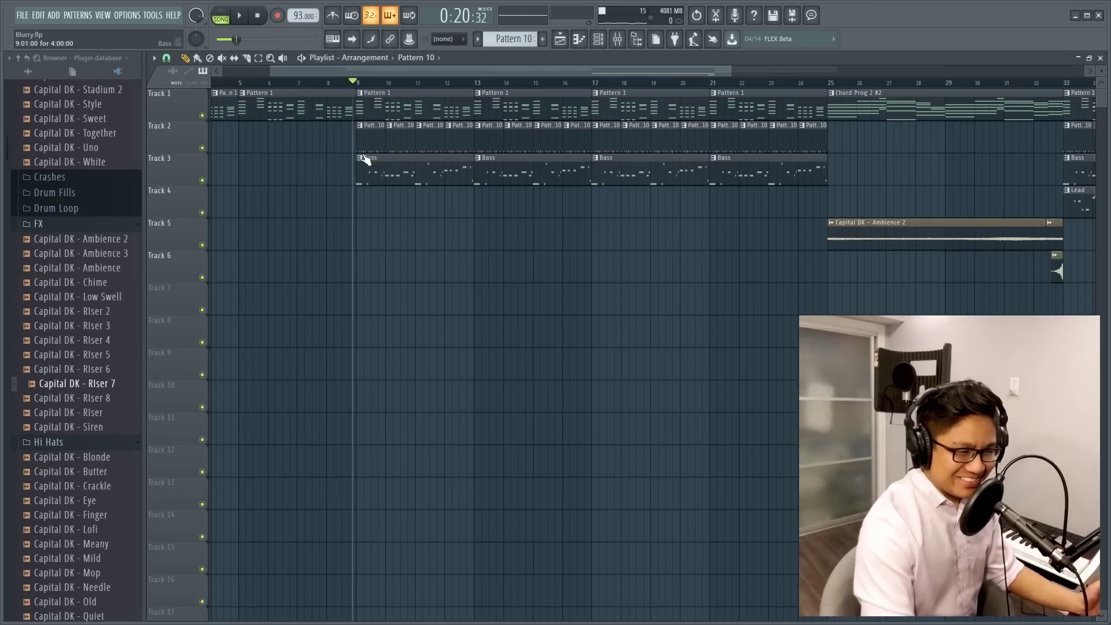
pyautogui.scroll(-3, 499, 153)
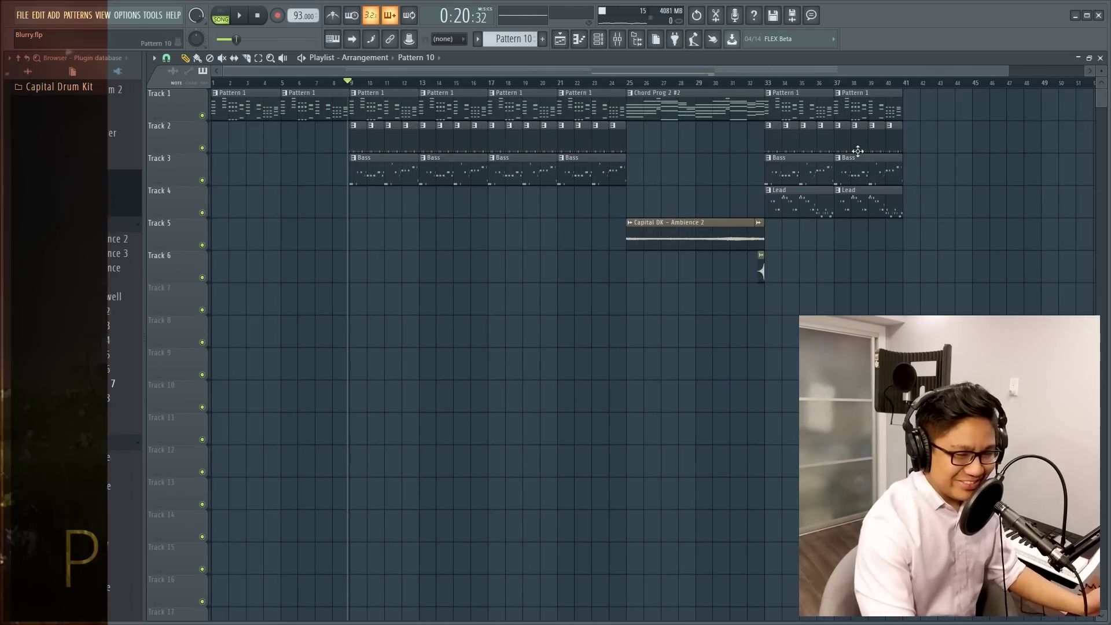